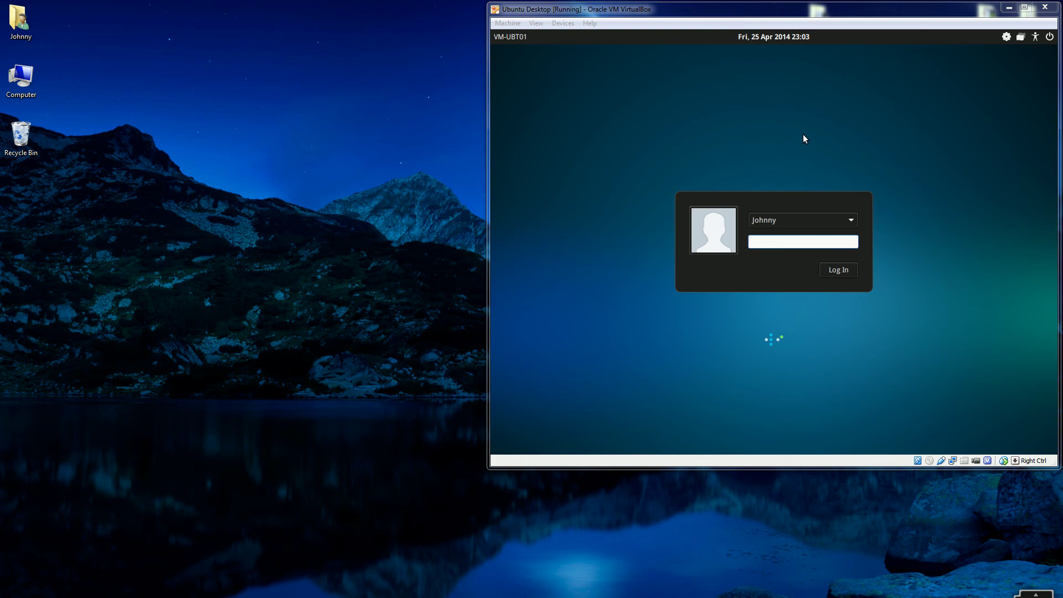
Step: Enter the account password in the VM, keep the Ubuntu session type selected, and log in
left_click(804, 138)
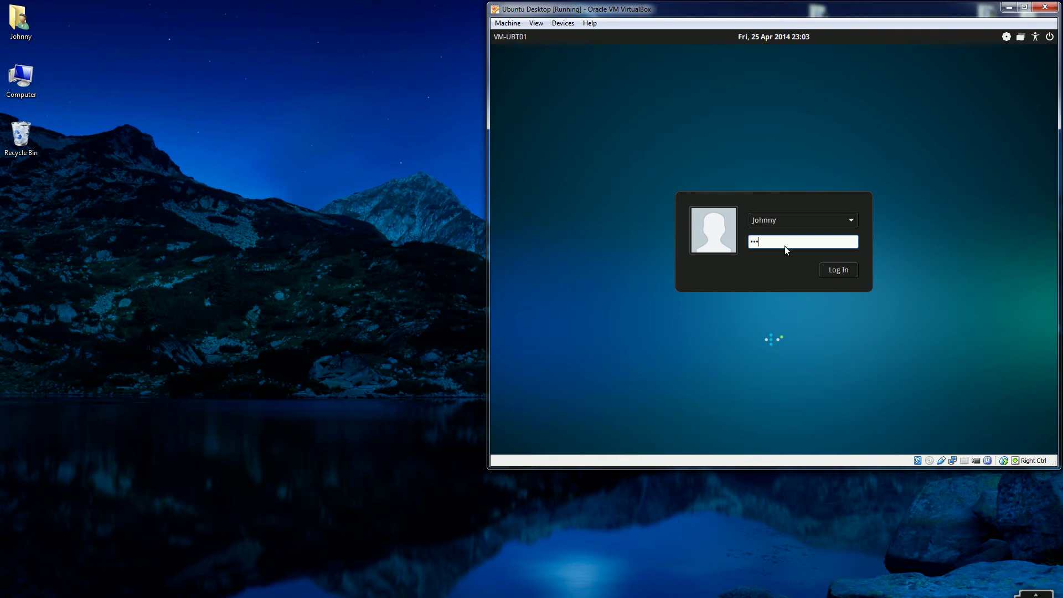
left_click(1007, 37)
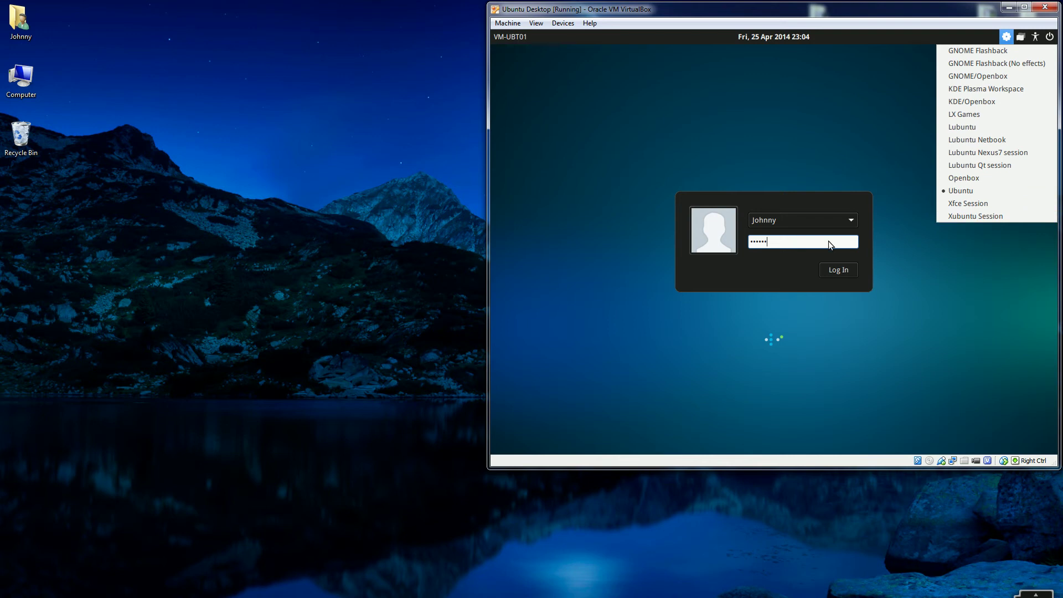
left_click(837, 271)
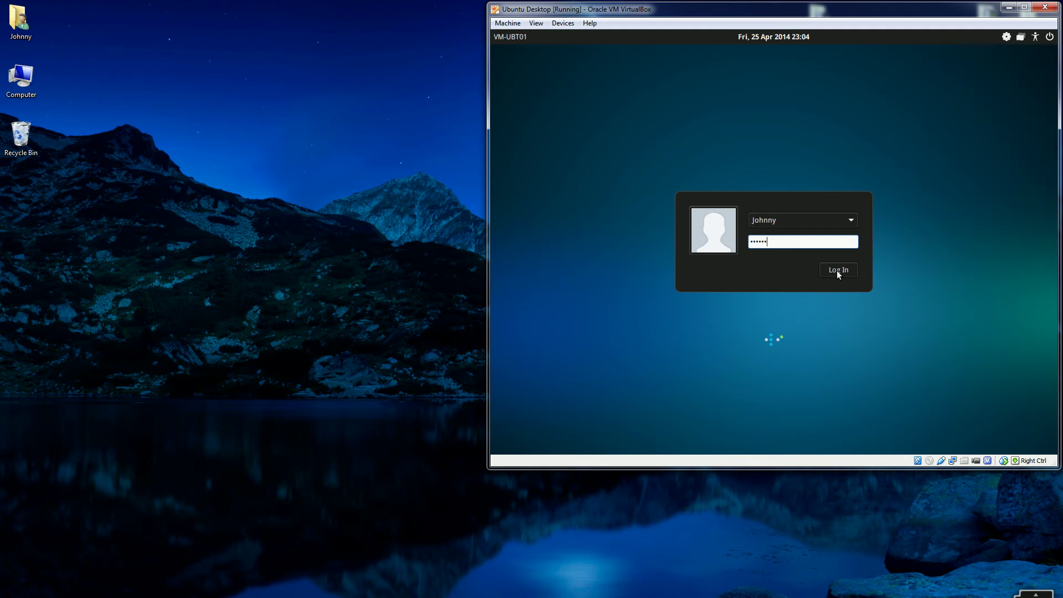
left_click(845, 270)
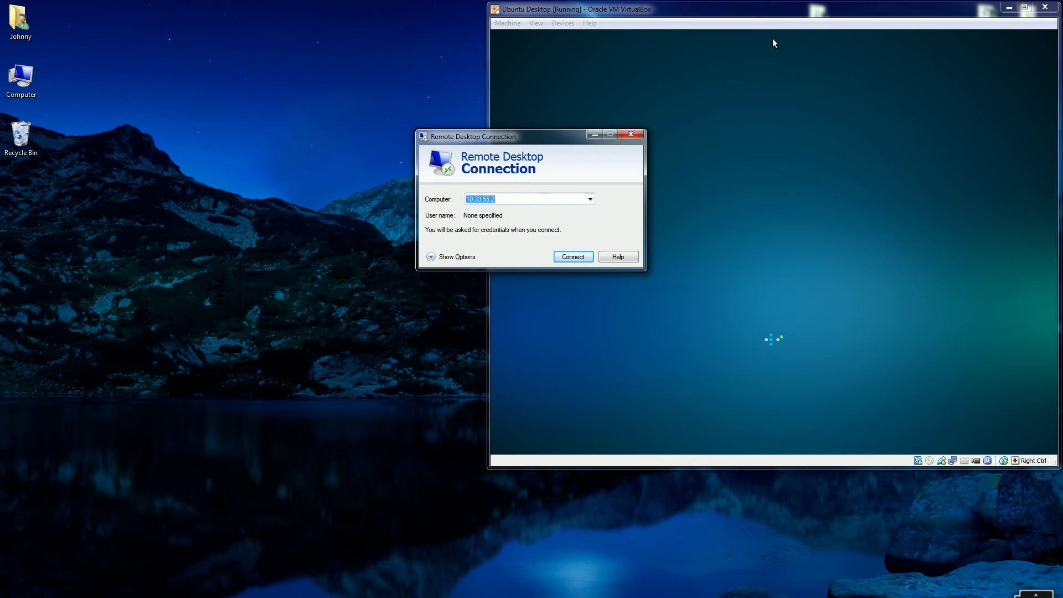
Step: Raise the Remote Desktop Connection dialog, then bring the VirtualBox VM window back in front
left_click(783, 18)
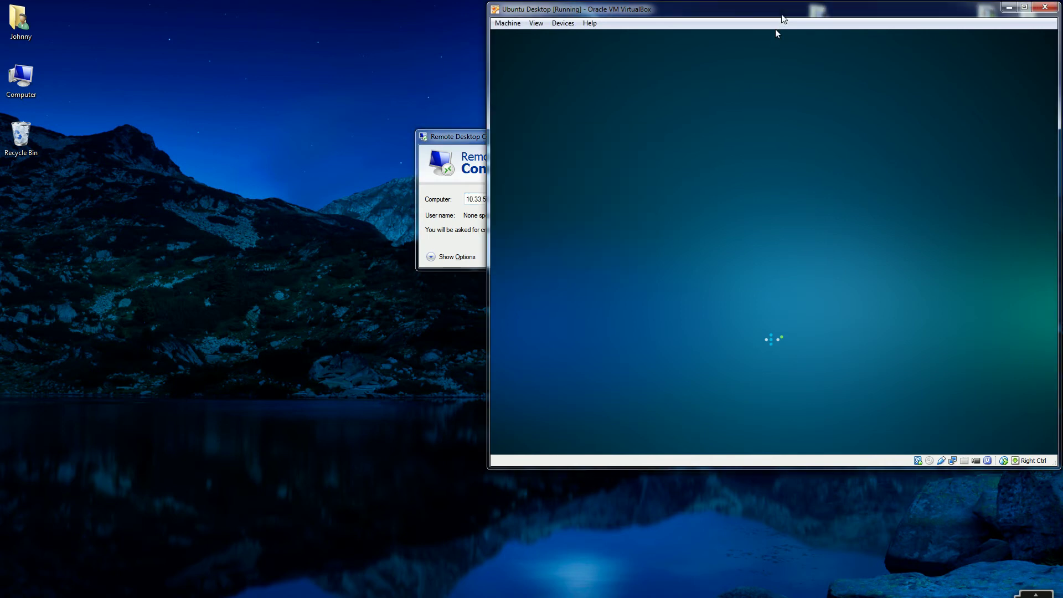
left_click(454, 139)
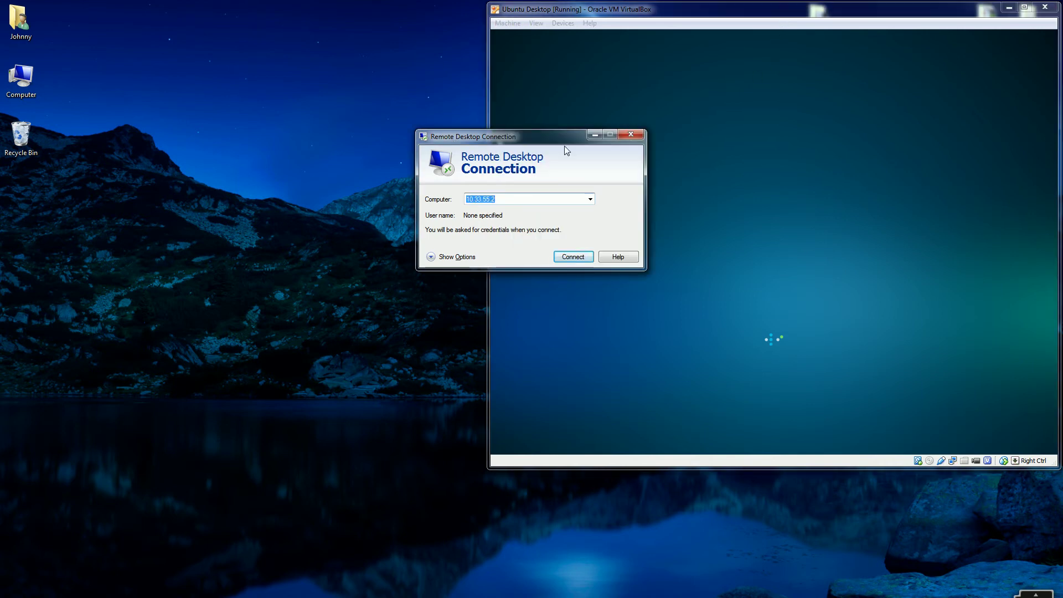
left_click(706, 32)
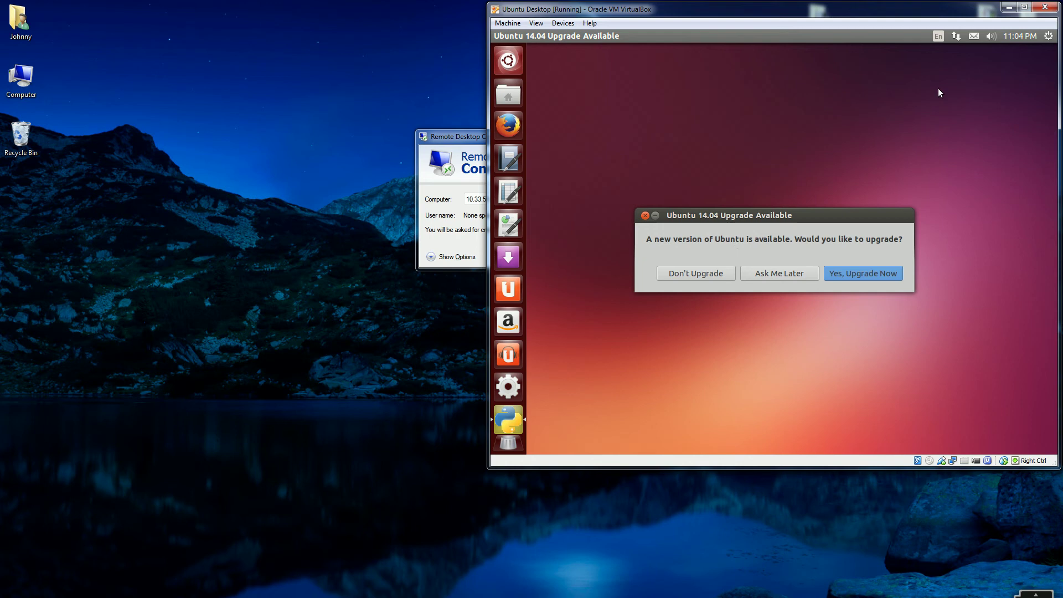
Step: Open About This Computer (ubuntu 13.10, 2.0 GiB, 32-bit) and postpone the 14.04 upgrade with Ask Me Later
left_click(1048, 37)
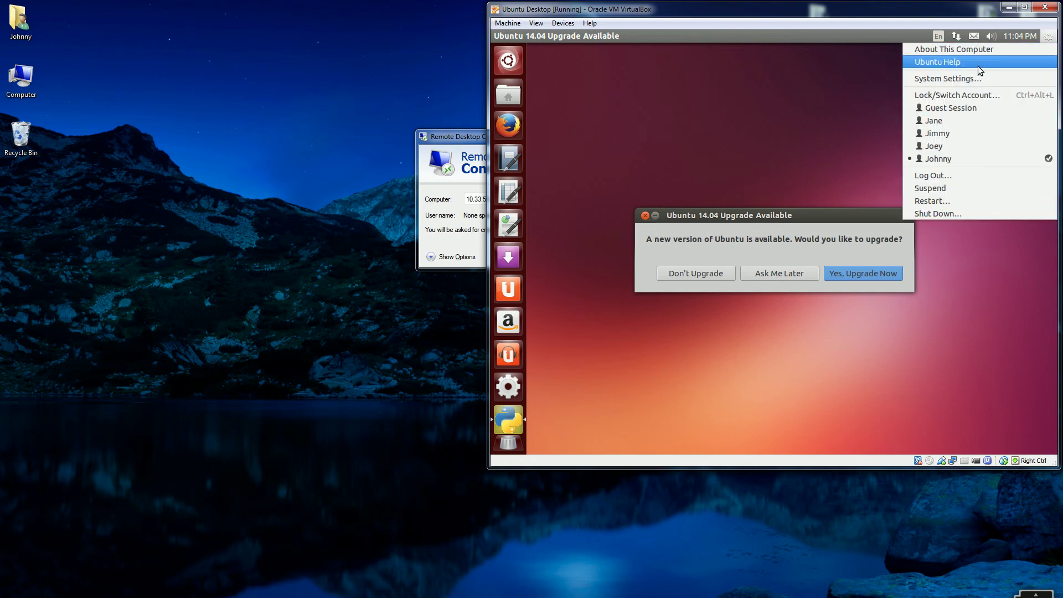
left_click(972, 50)
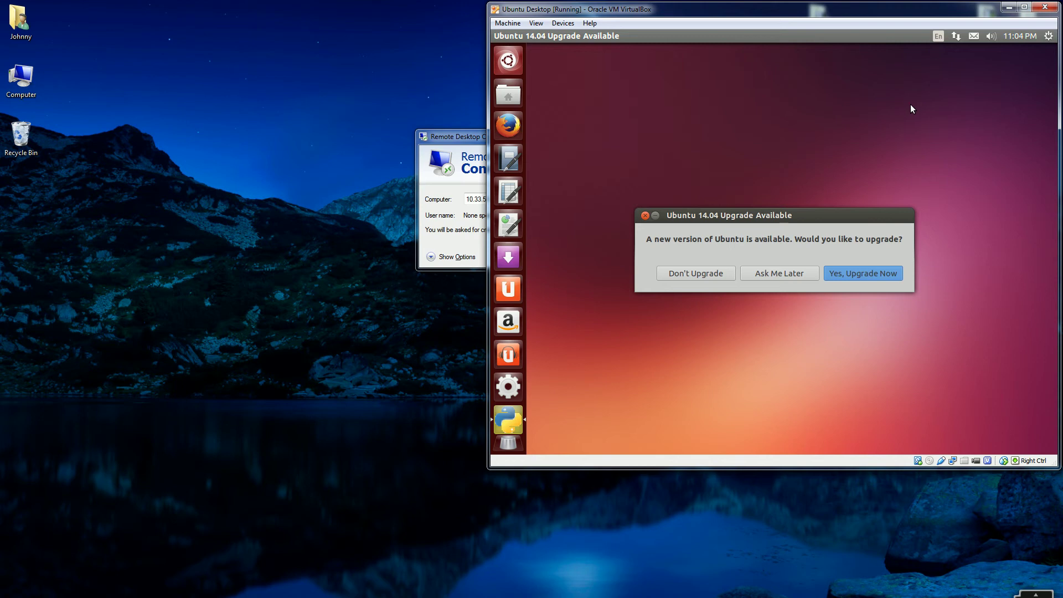
left_click(772, 275)
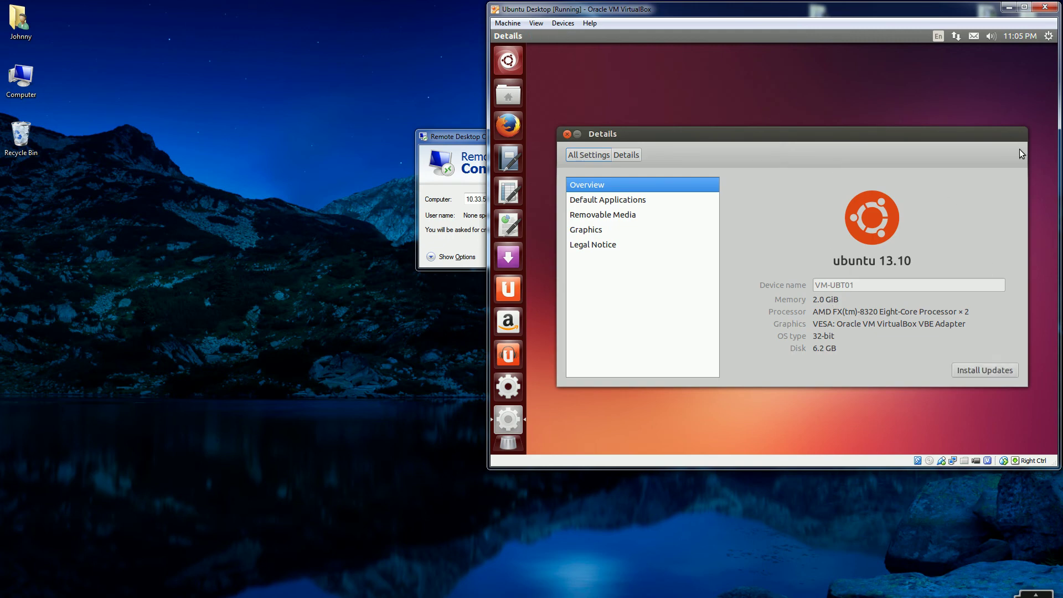
Step: Open System Settings, move its window higher, and open User Accounts under System
left_click(965, 105)
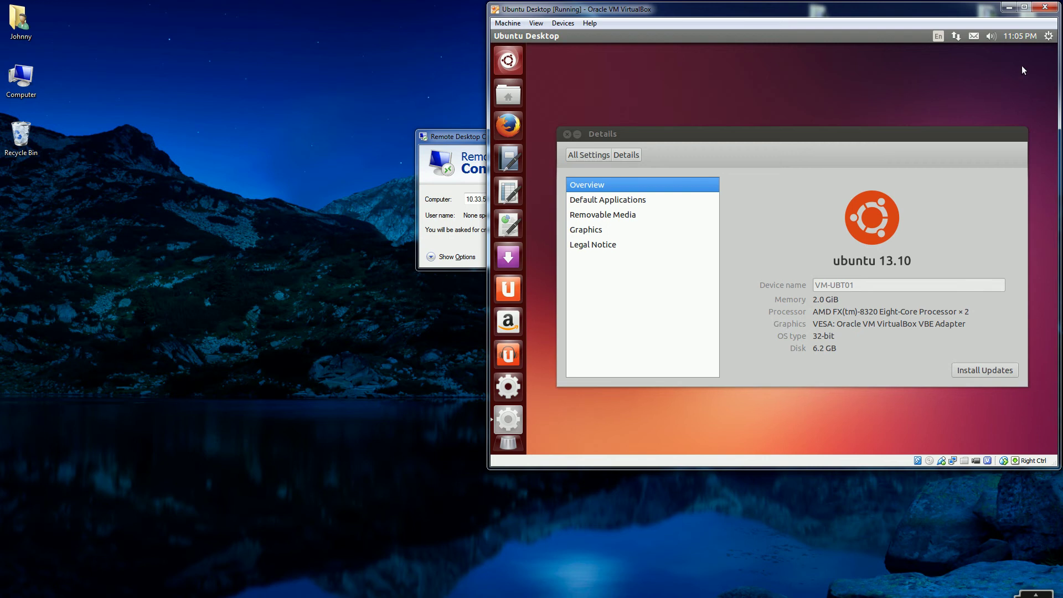
left_click(1047, 39)
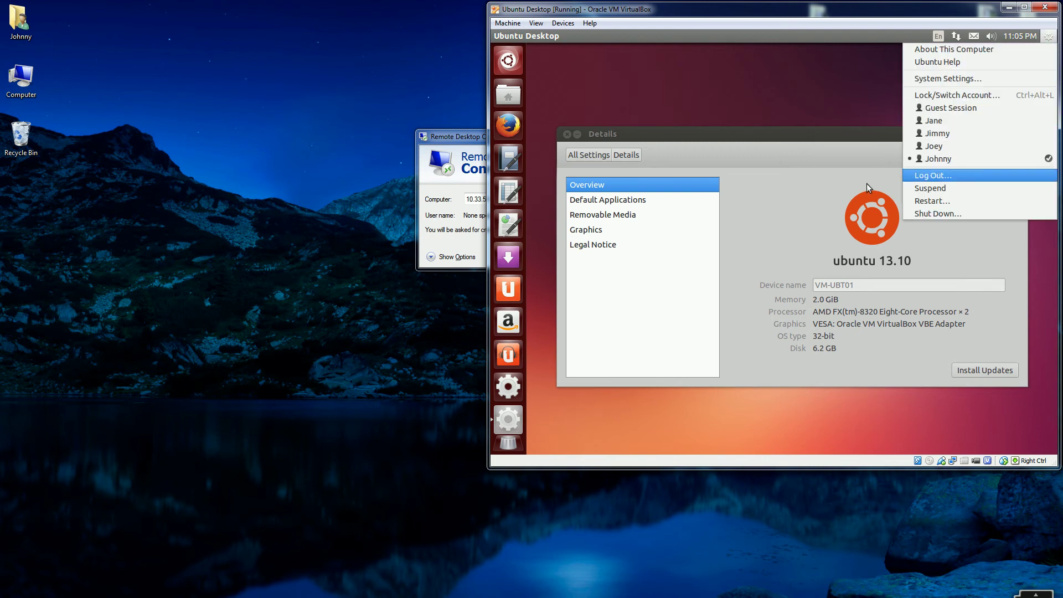
left_click(549, 421)
left_click(507, 388)
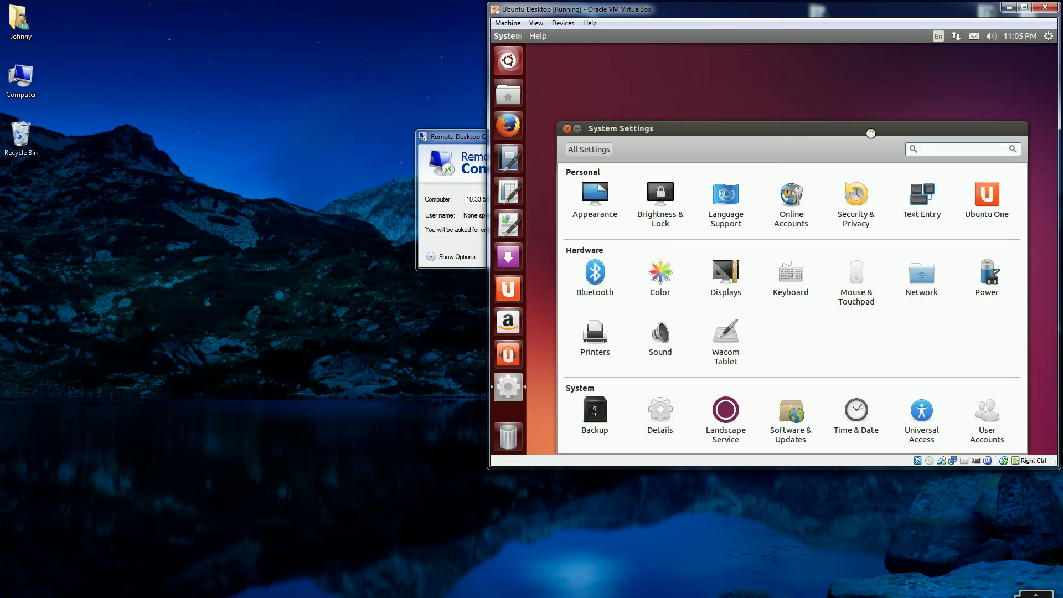
left_click_drag(865, 128, 855, 87)
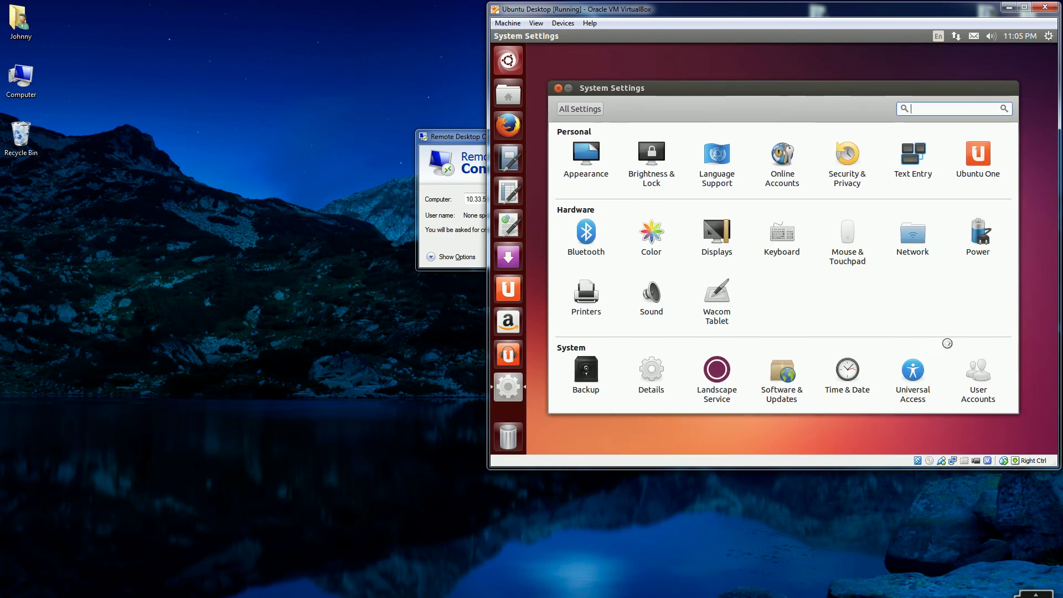
left_click(978, 374)
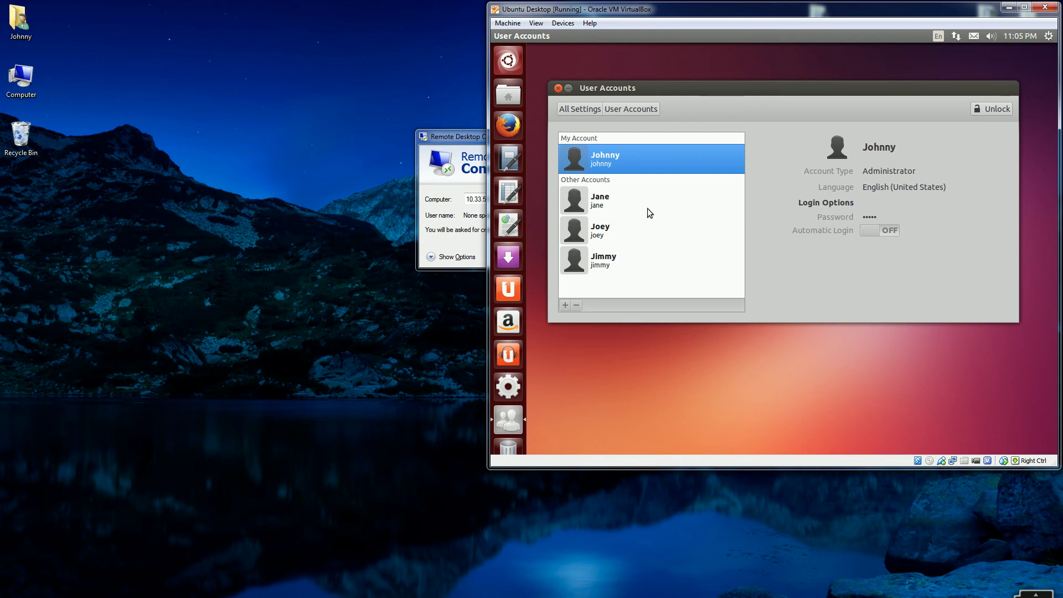
Step: Dismiss the panel menus and bring the VirtualBox VM window back to the front
left_click(1048, 36)
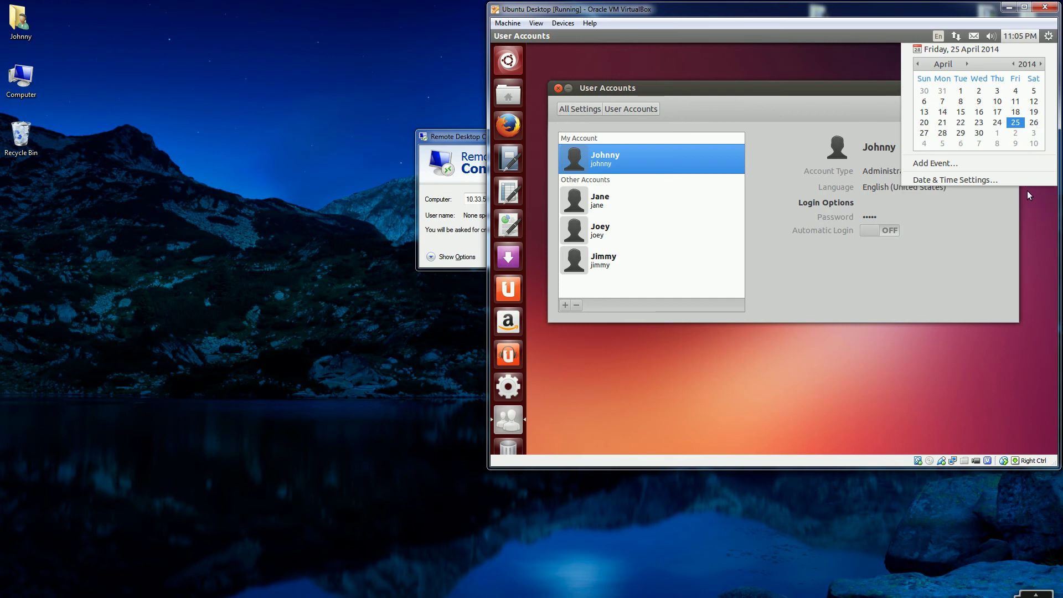
left_click(1028, 189)
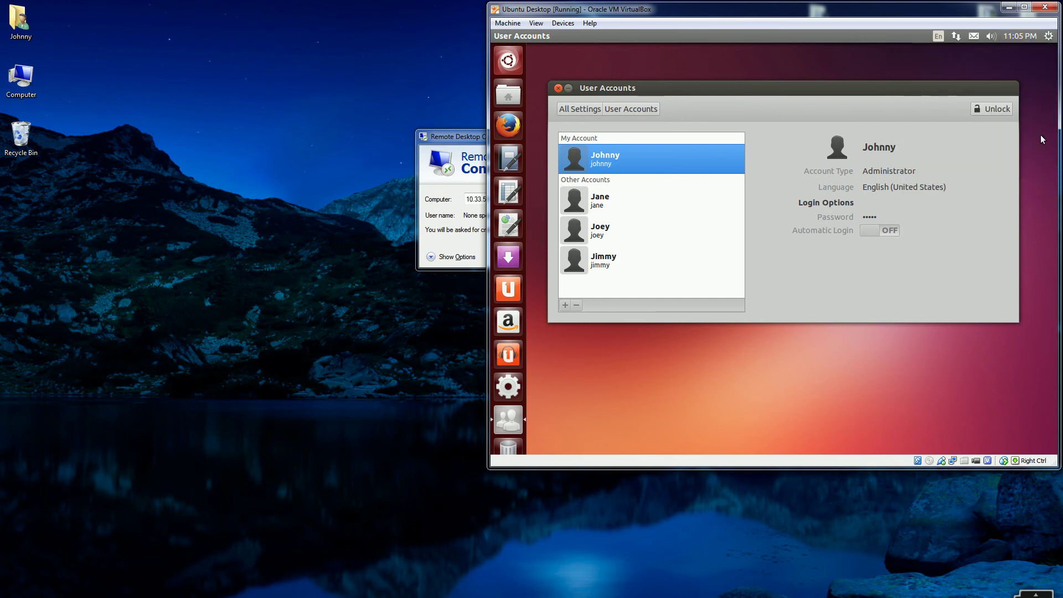
left_click(480, 151)
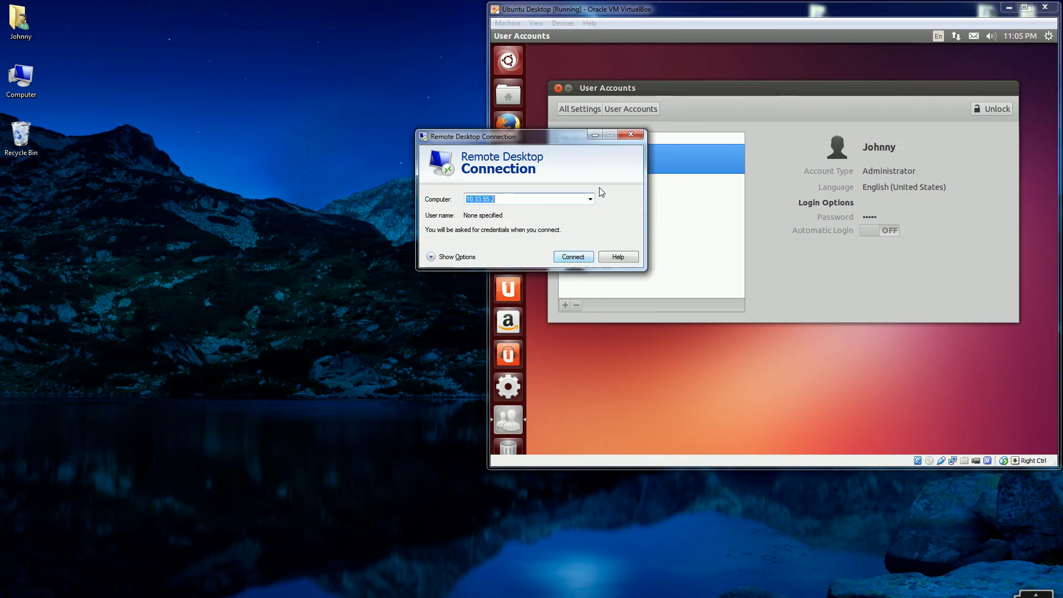
left_click(787, 65)
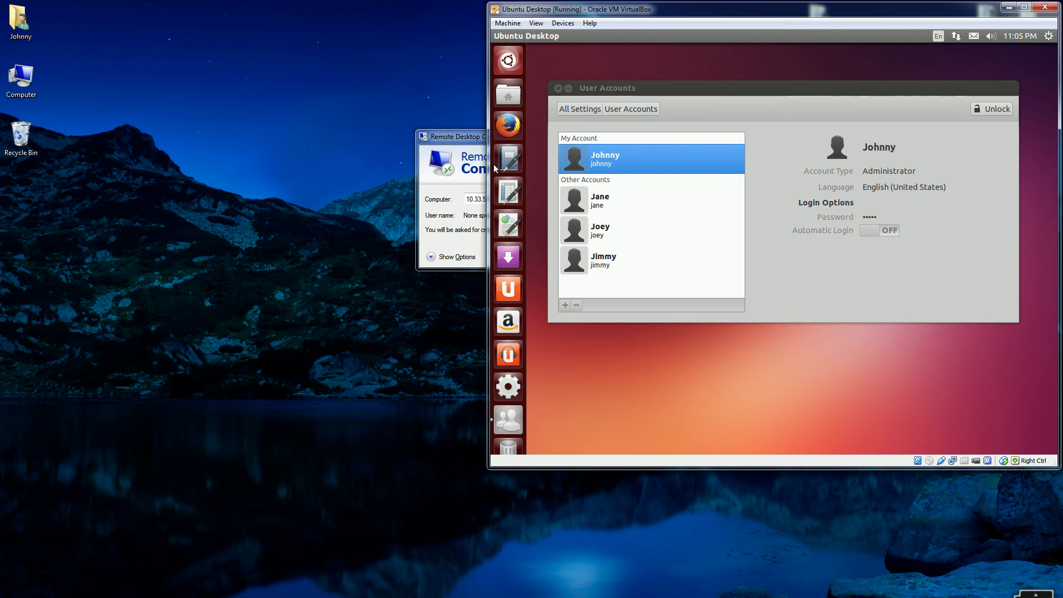
Step: Connect to 10.33.55.2, accept both warnings, log in to xrdp with the user's credentials, and dismiss the PolicyKit error
left_click(470, 139)
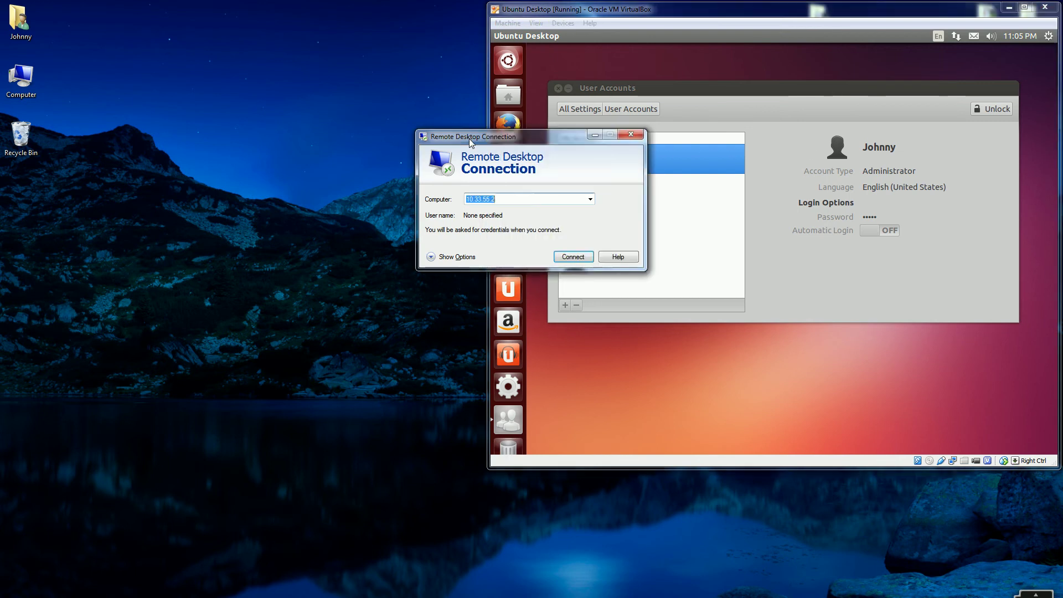
left_click(570, 257)
left_click(579, 258)
left_click(560, 251)
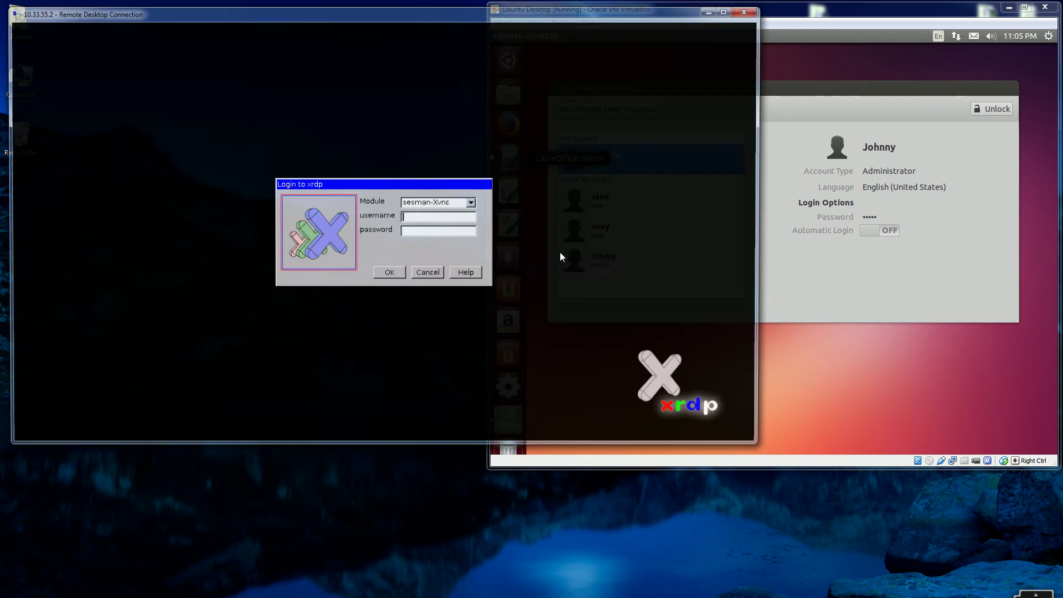
type("johnny")
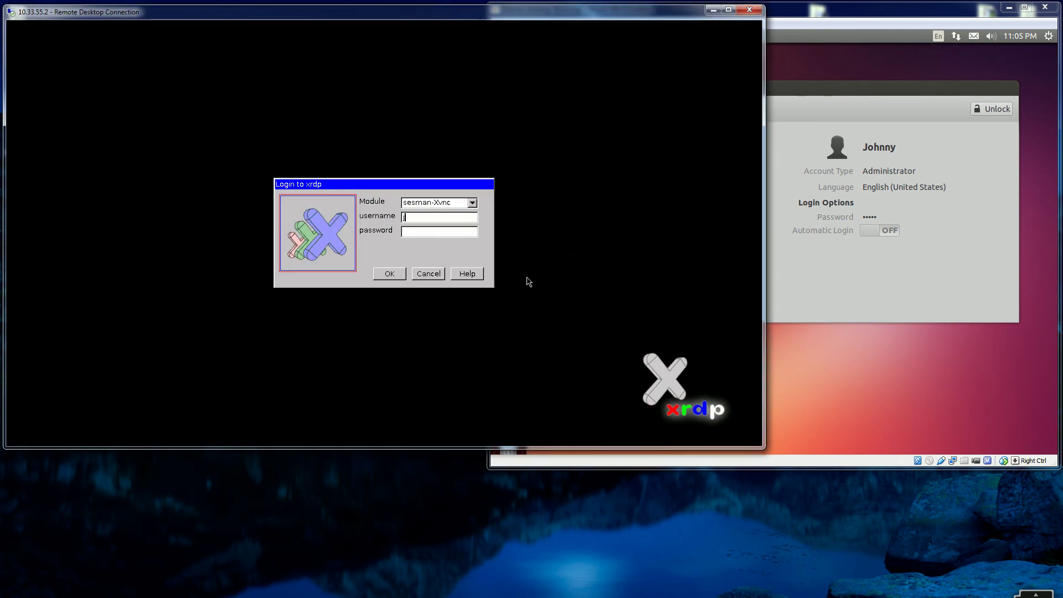
type("*******")
key("Return")
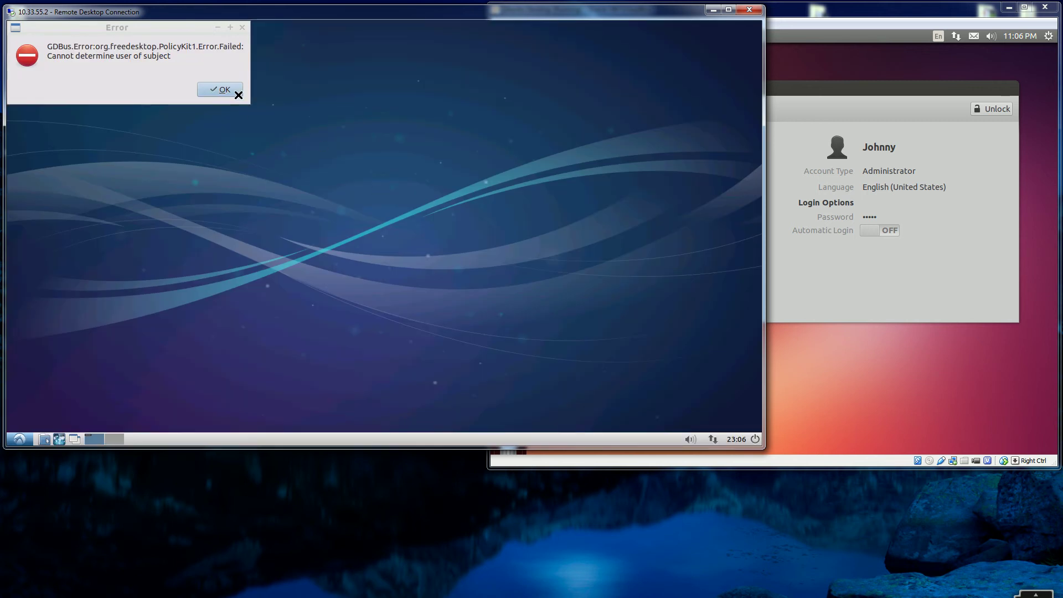
left_click(233, 91)
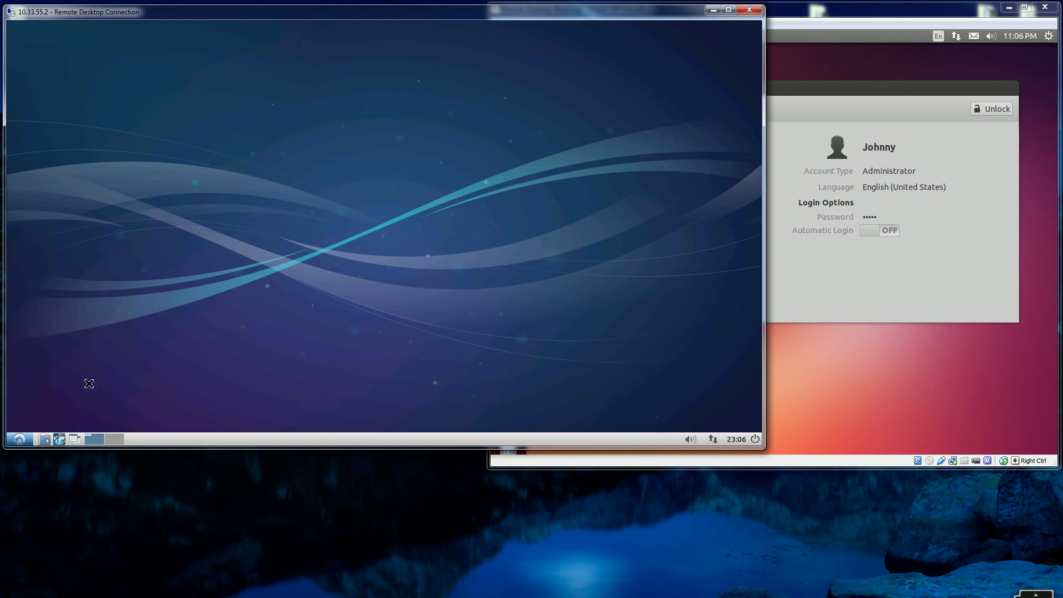
Step: Launch Xfce Terminal from System Tools and run cd ~ and cat .xsession
left_click(20, 439)
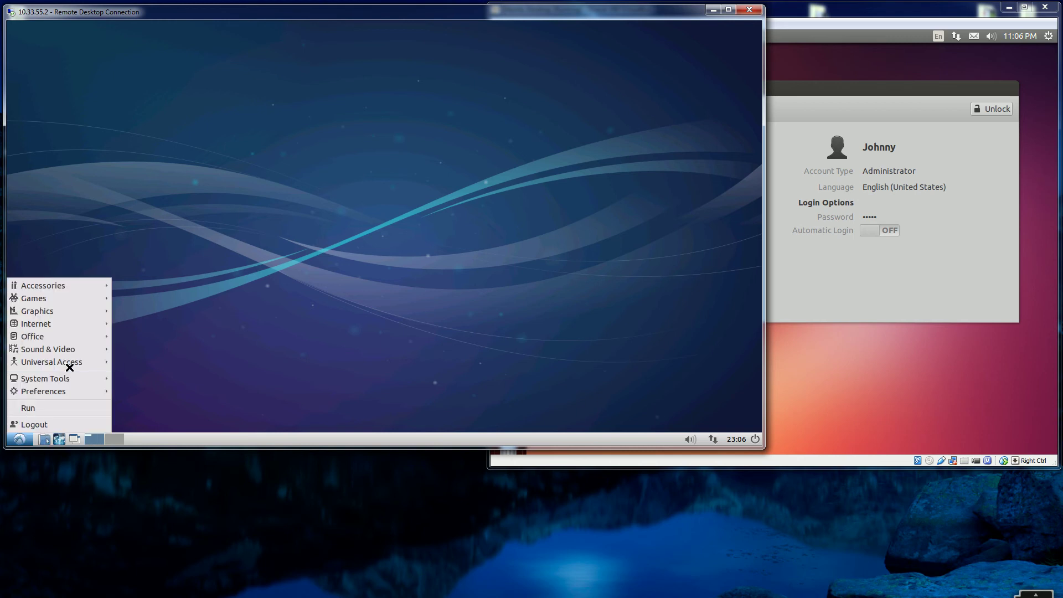
mouse_move(78, 381)
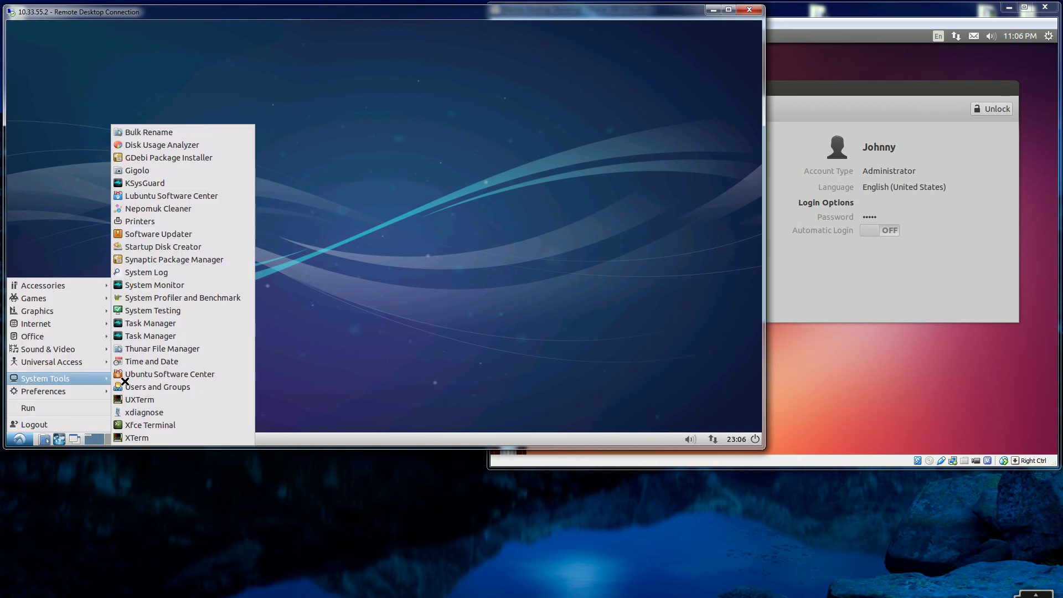
left_click(139, 425)
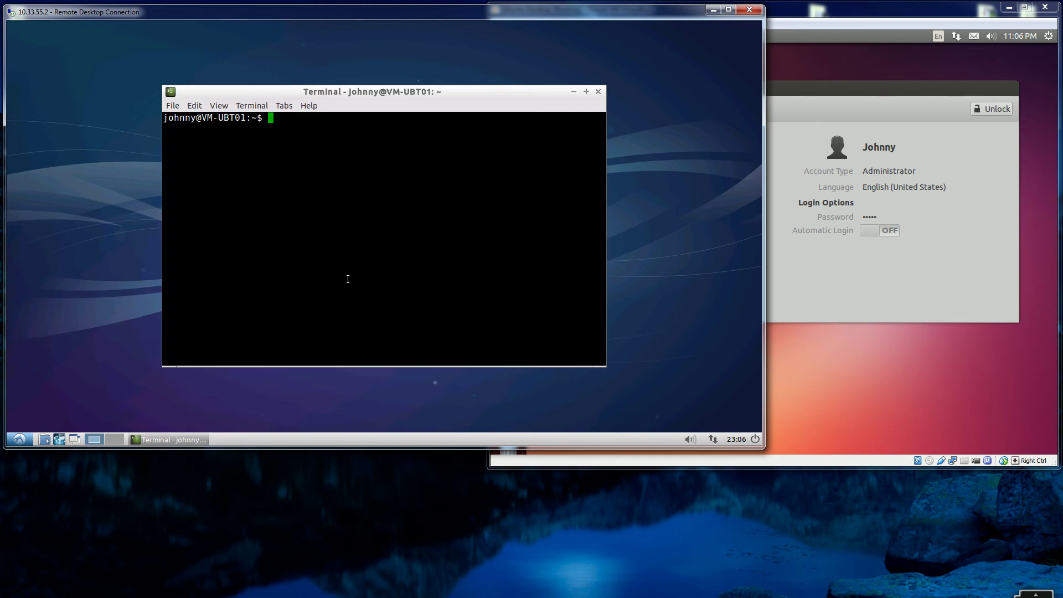
type("cd ~")
key("Return")
type("cat .xsession")
key("Return")
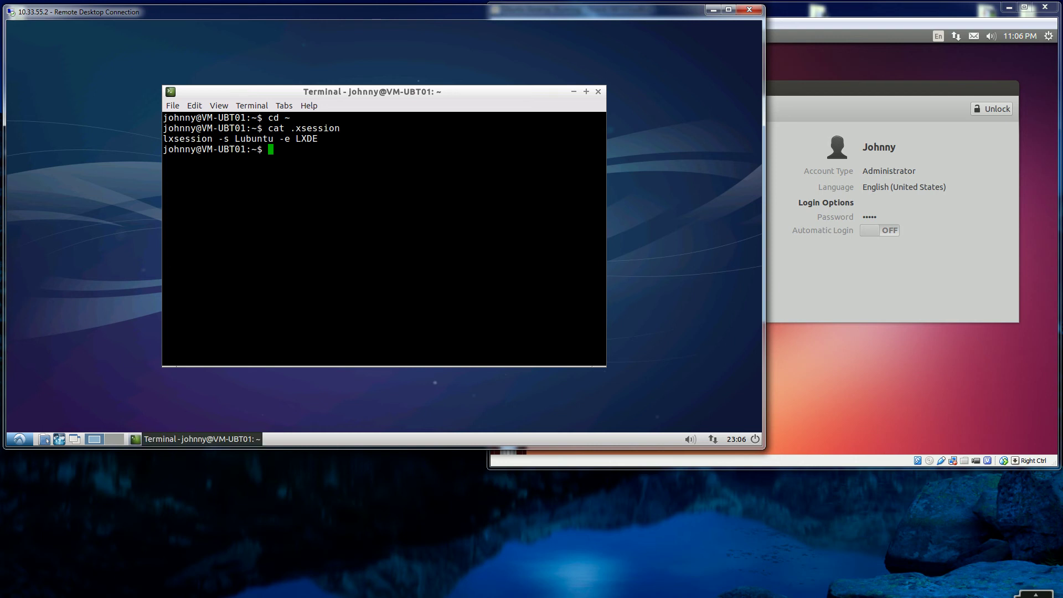
Step: Connect again to 10.33.55.2, accept both warnings, and submit the second user's username and password to xrdp
left_click(247, 584)
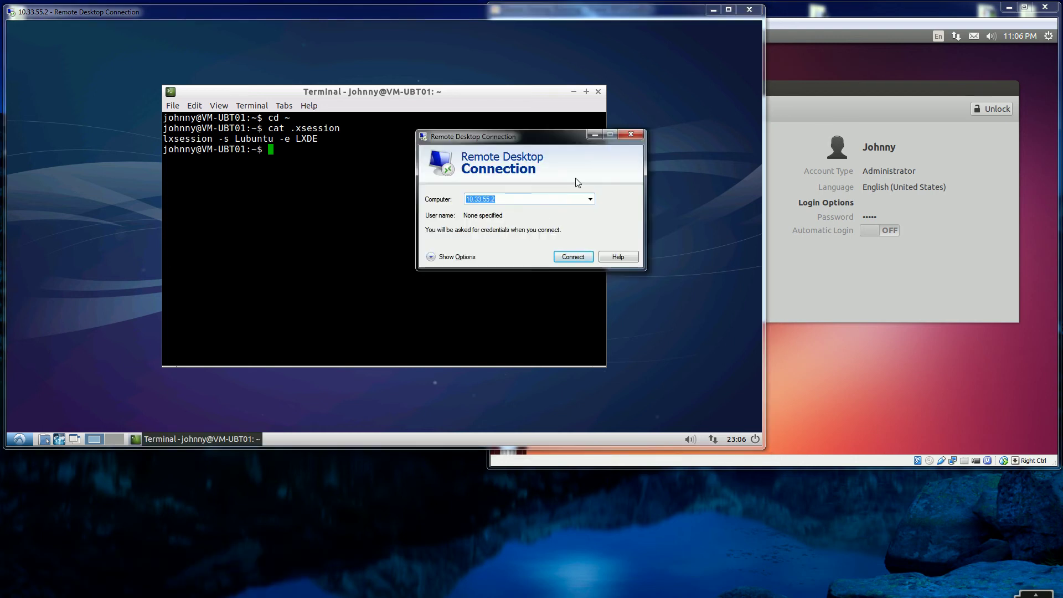
left_click(577, 260)
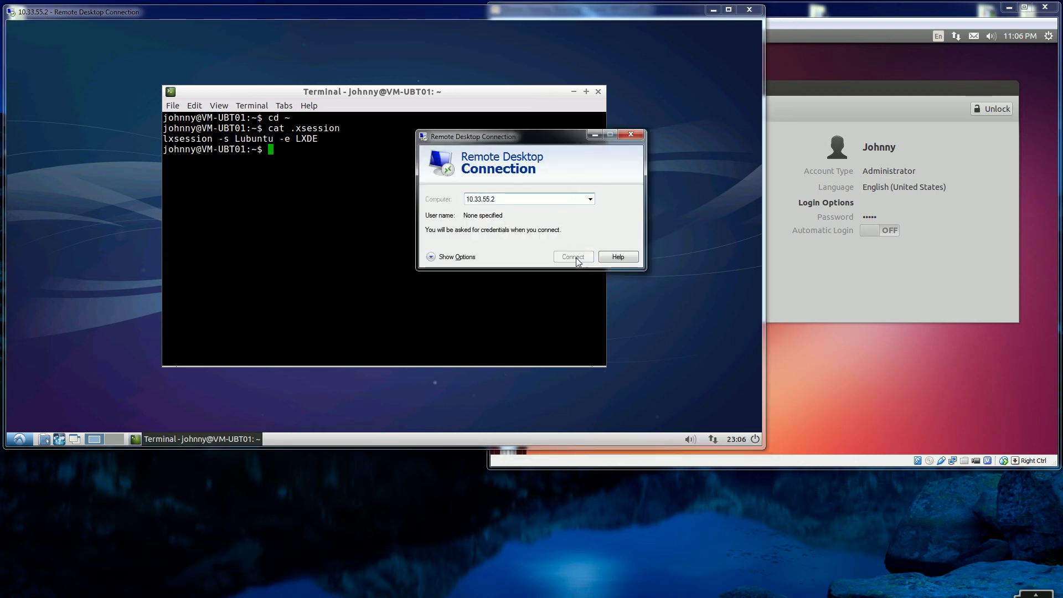
left_click(586, 258)
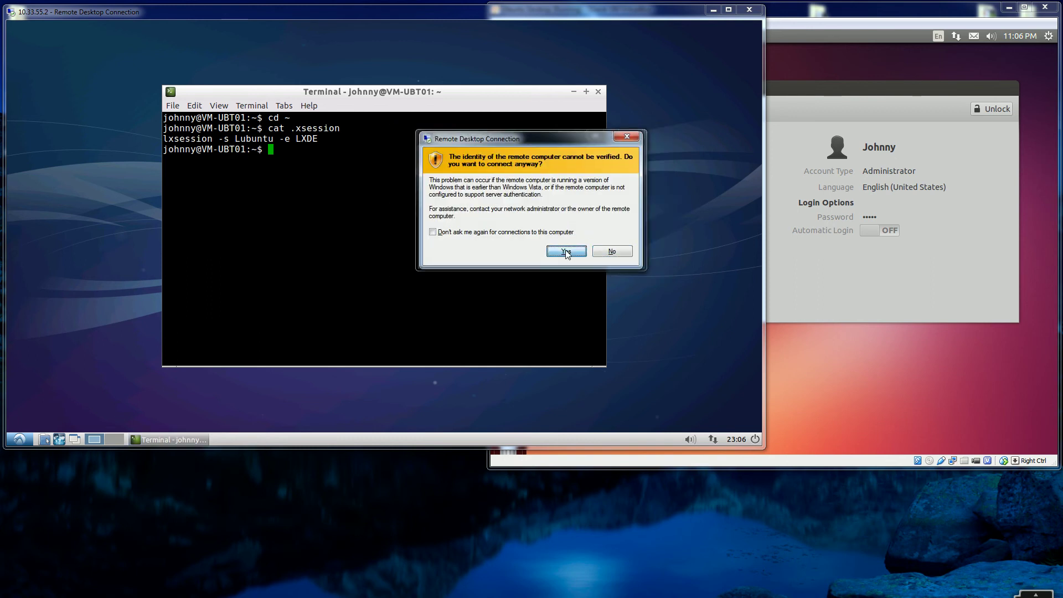
left_click(566, 251)
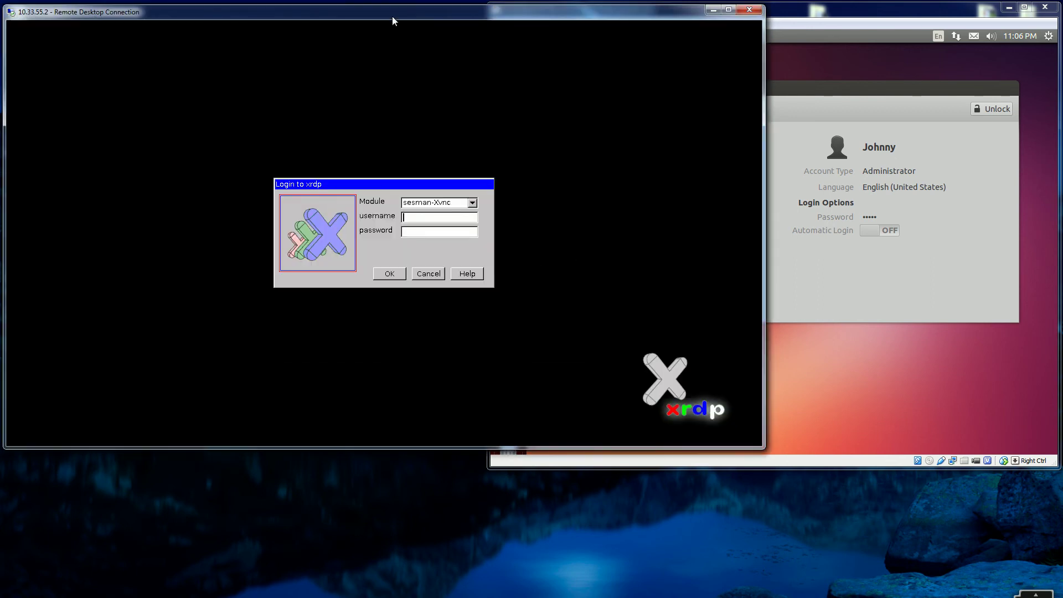
type("ane")
key("Tab")
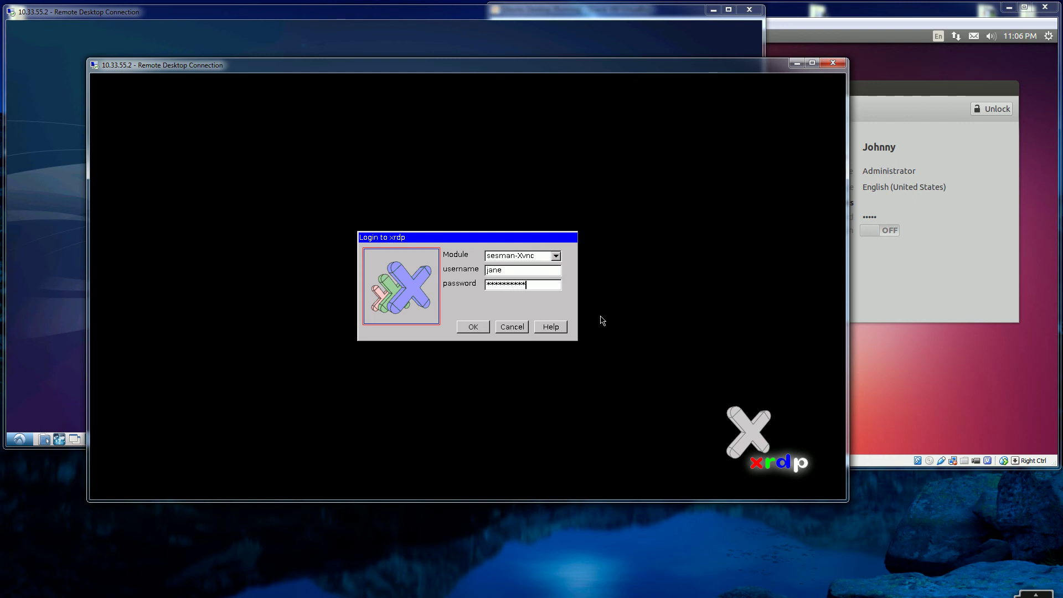
key("Return")
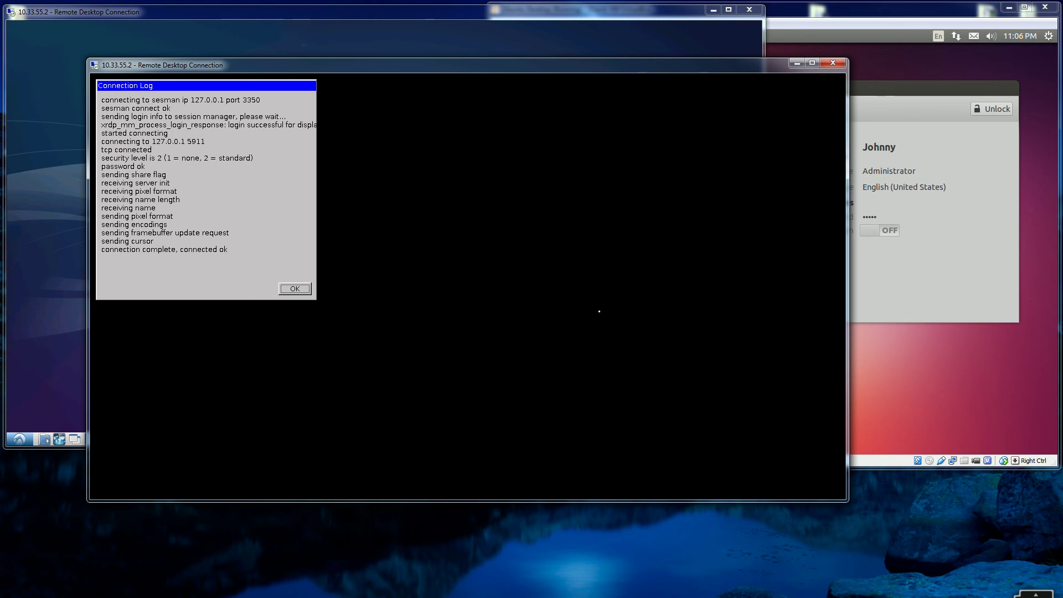
Step: Move the terminal into the new Xfce desktop and Alt+Tab between the two user sessions
left_click(928, 370)
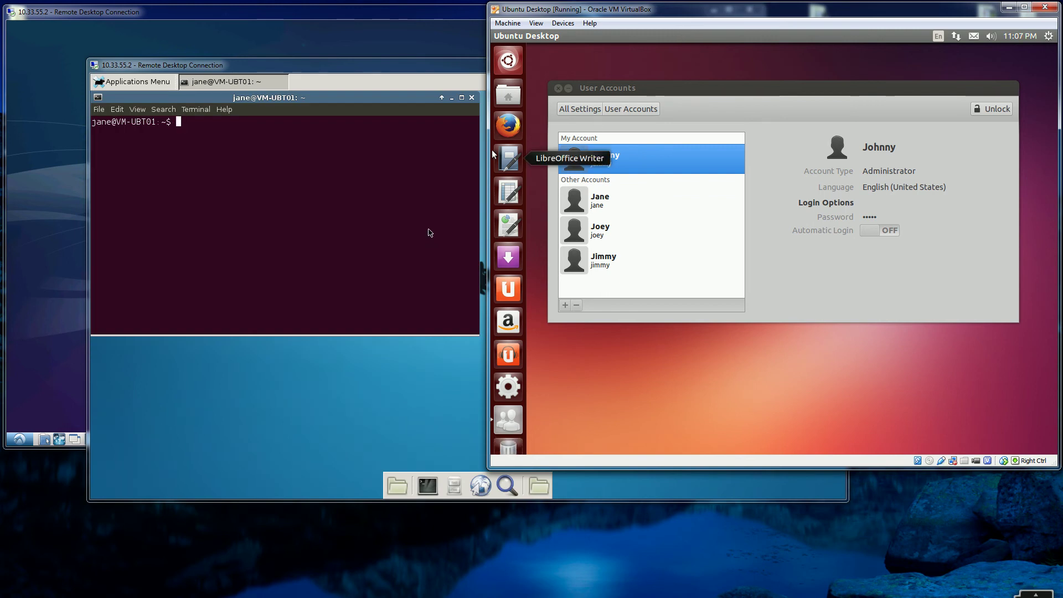
left_click_drag(336, 98, 403, 114)
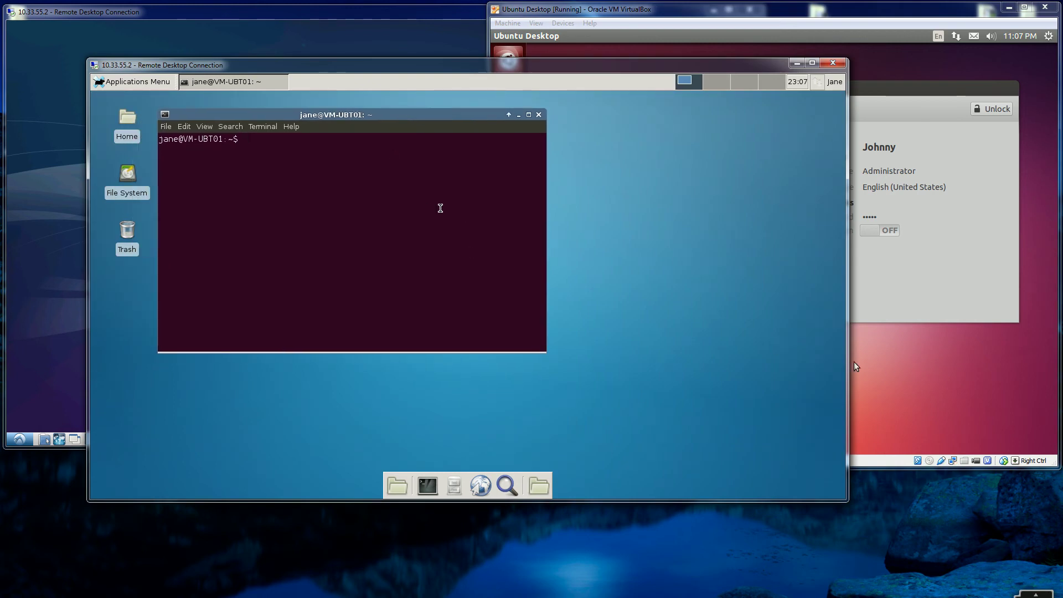
key("alt+Tab")
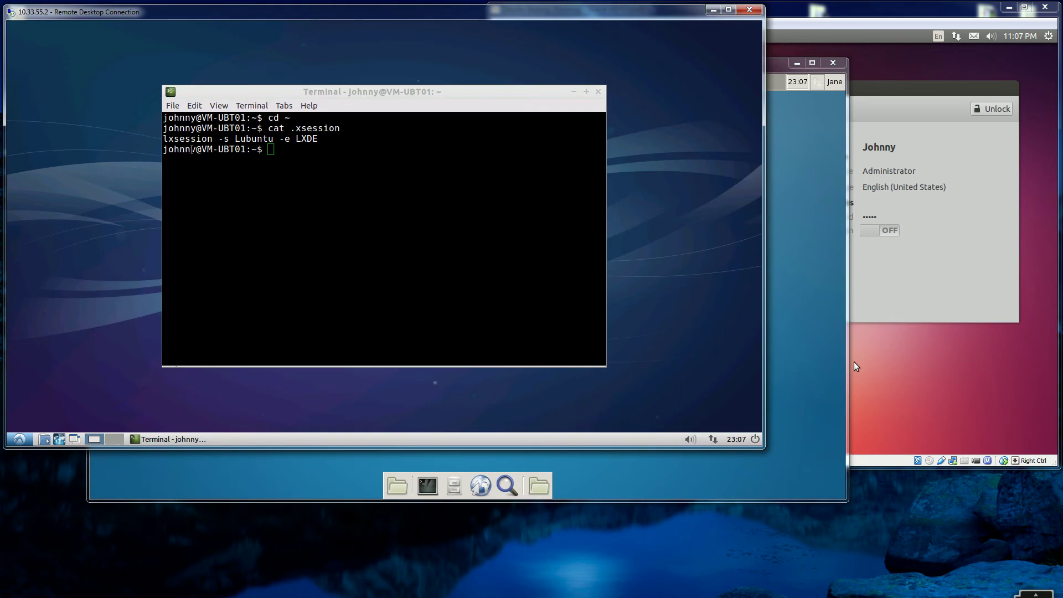
key("alt+Tab")
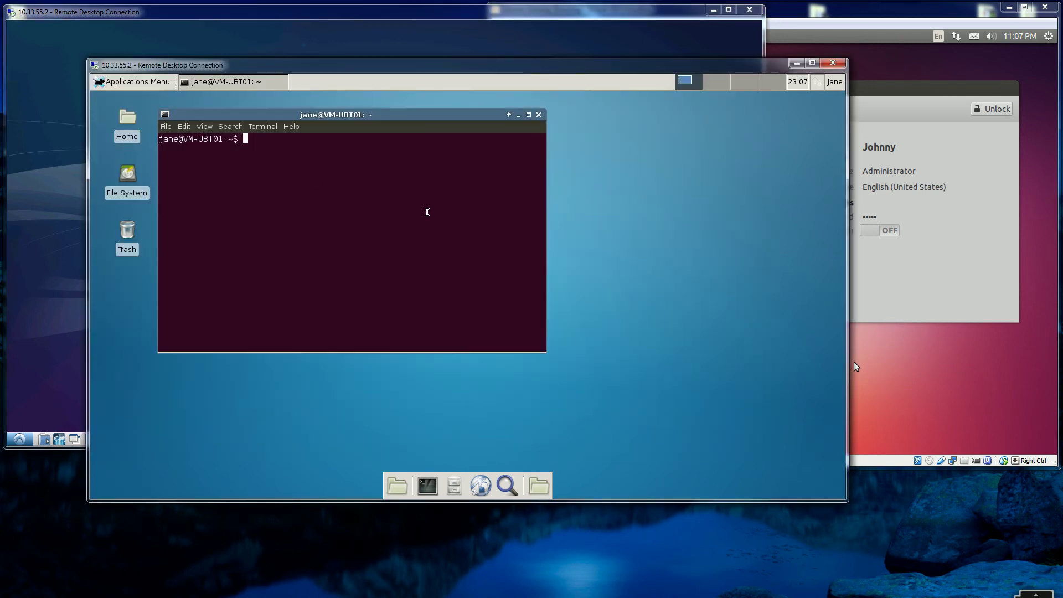
Step: Run cd ~ and cat .xsession, which shows xfce4-session
type("cd ~")
key("Return")
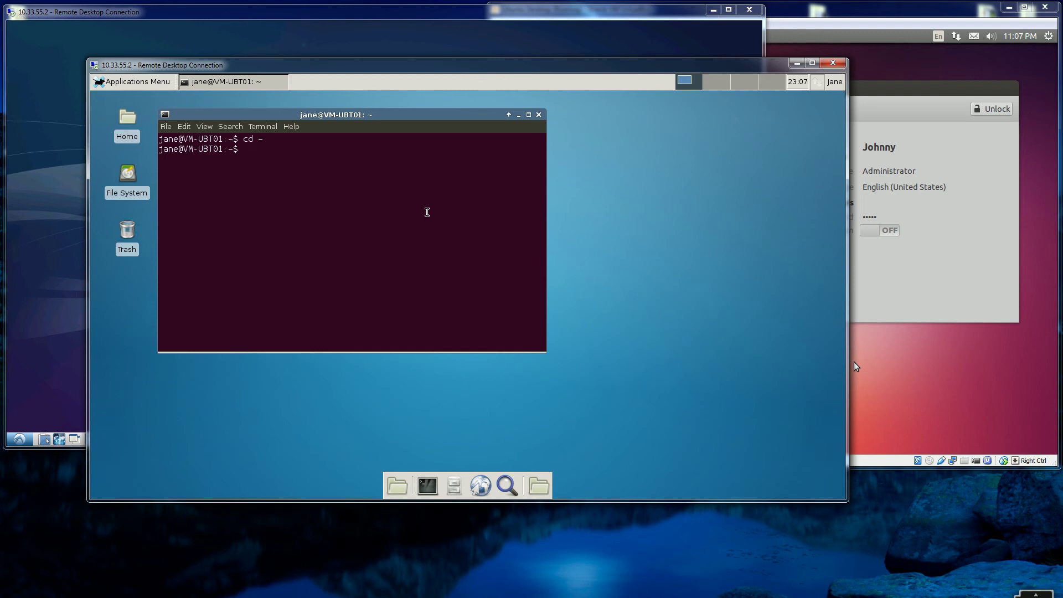
type("cat .xsession")
key("Return")
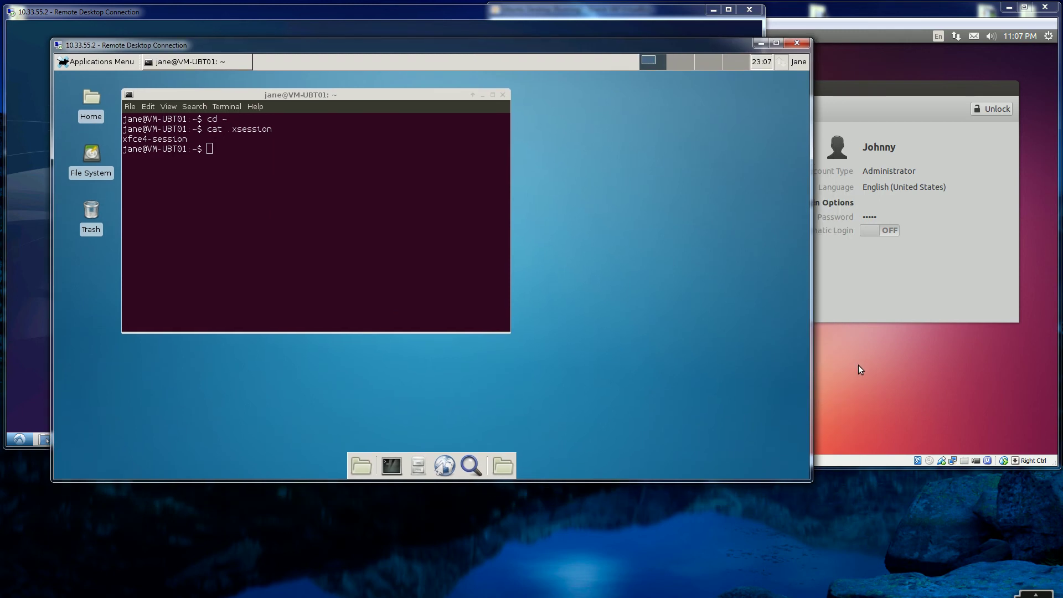
Step: Start a third connection to 10.33.55.2, accept both warnings, and submit the third user's xrdp login
left_click(857, 366)
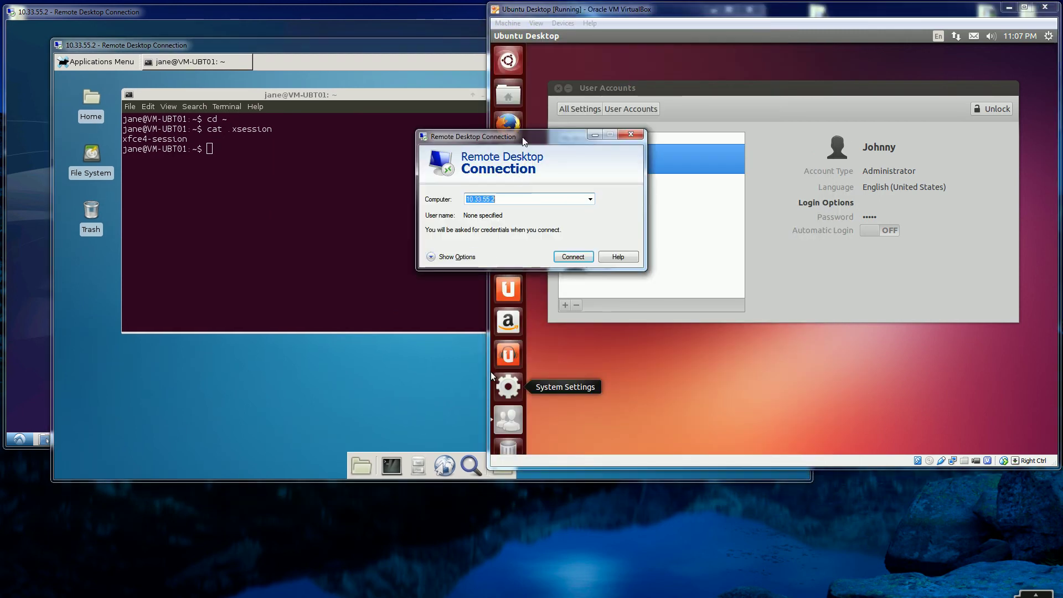
left_click_drag(523, 139, 439, 186)
left_click(487, 304)
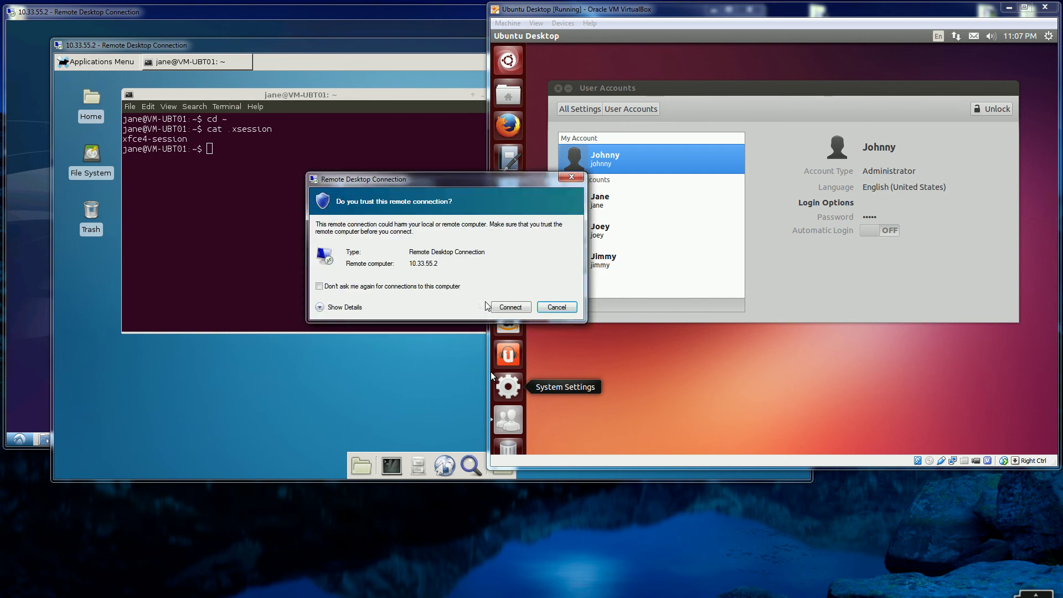
left_click(498, 306)
left_click(483, 299)
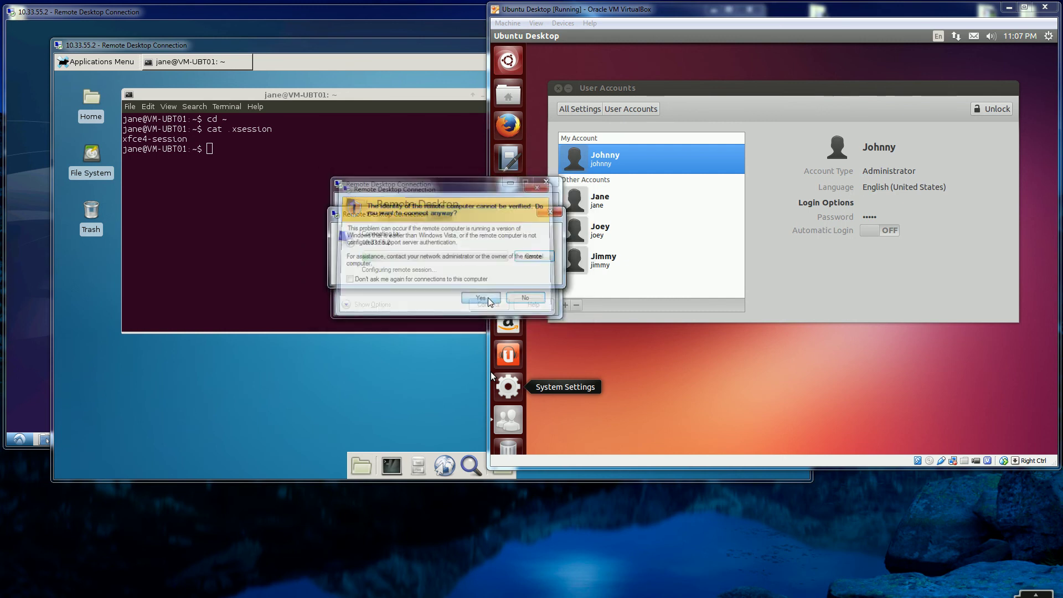
left_click_drag(454, 27, 564, 116)
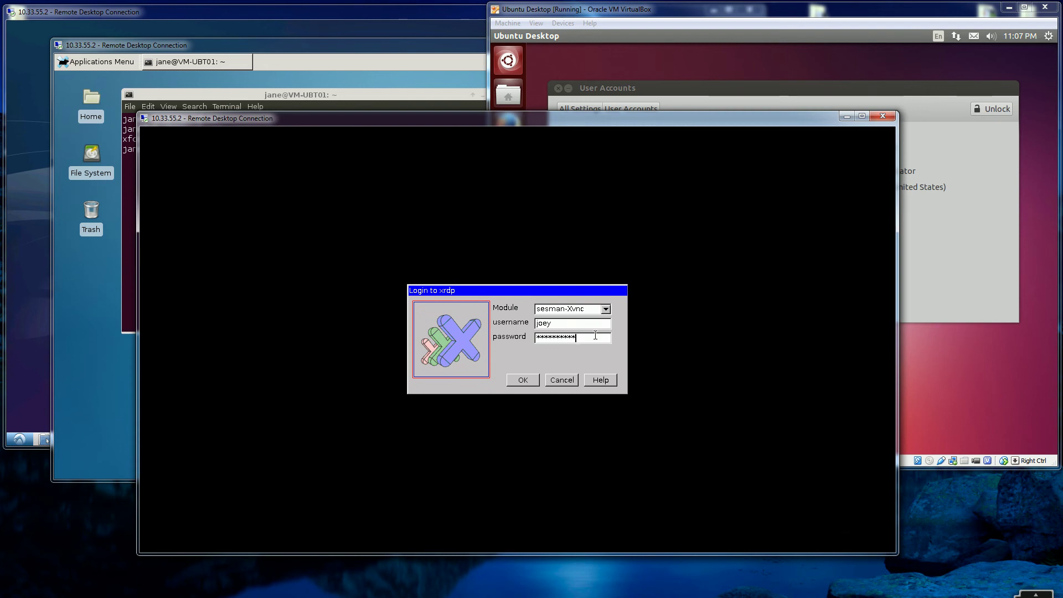
key("Return")
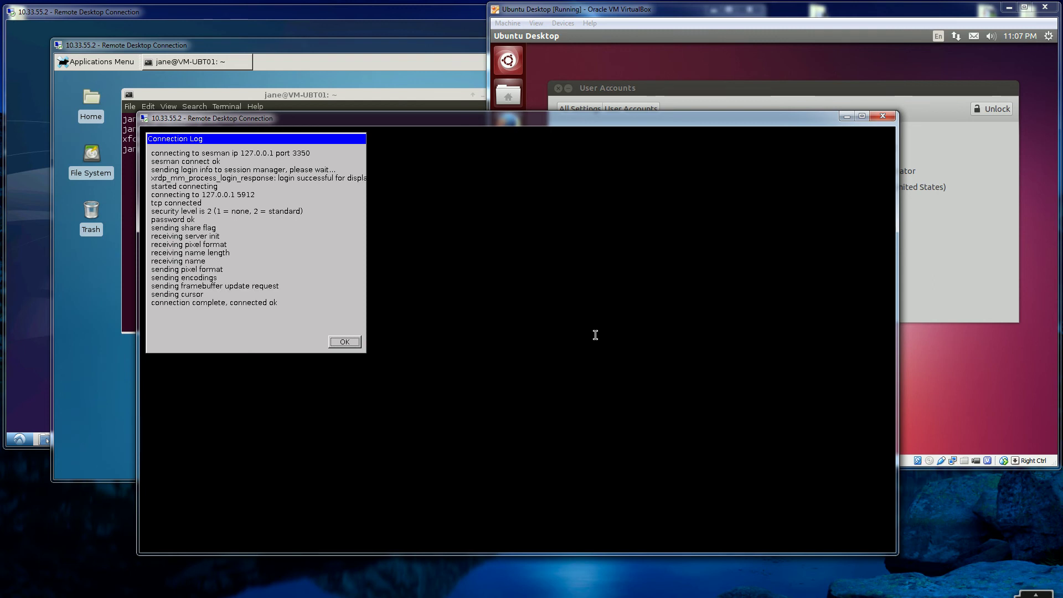
Step: Raise the first, second, and third users' Remote Desktop windows in turn
left_click(40, 345)
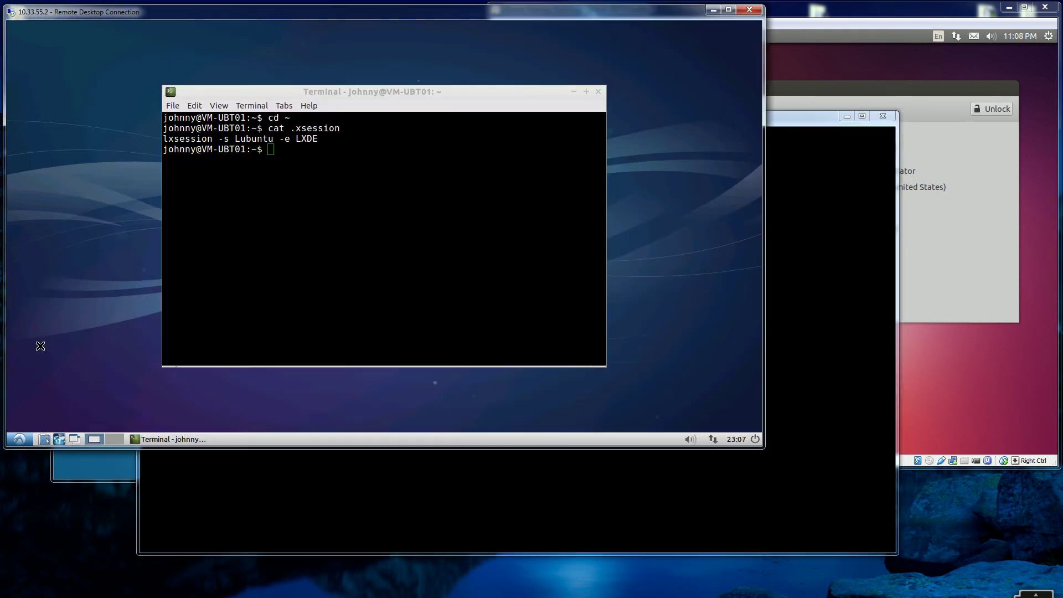
left_click(102, 467)
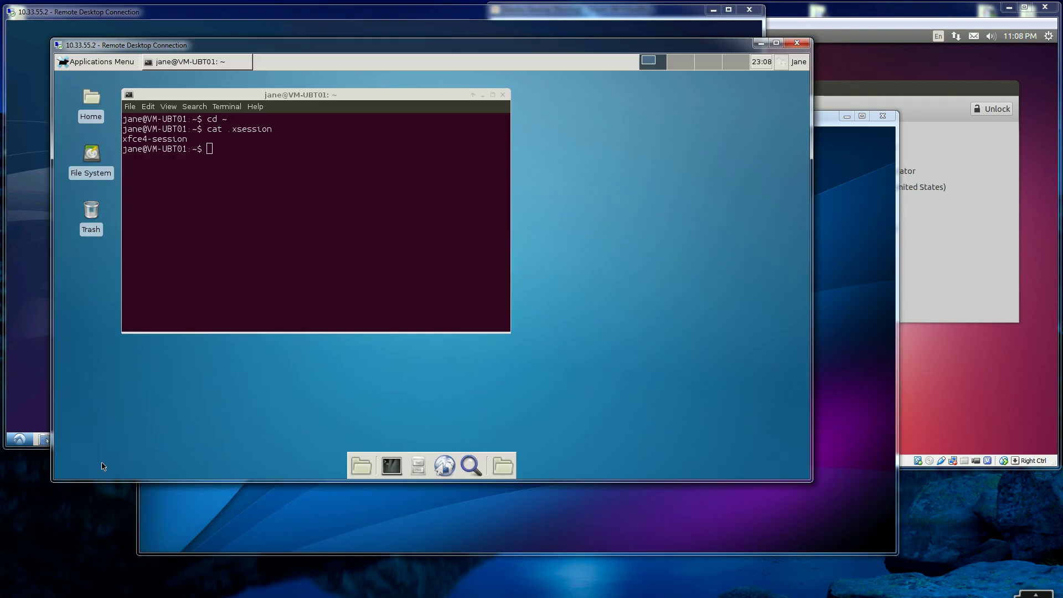
left_click(311, 532)
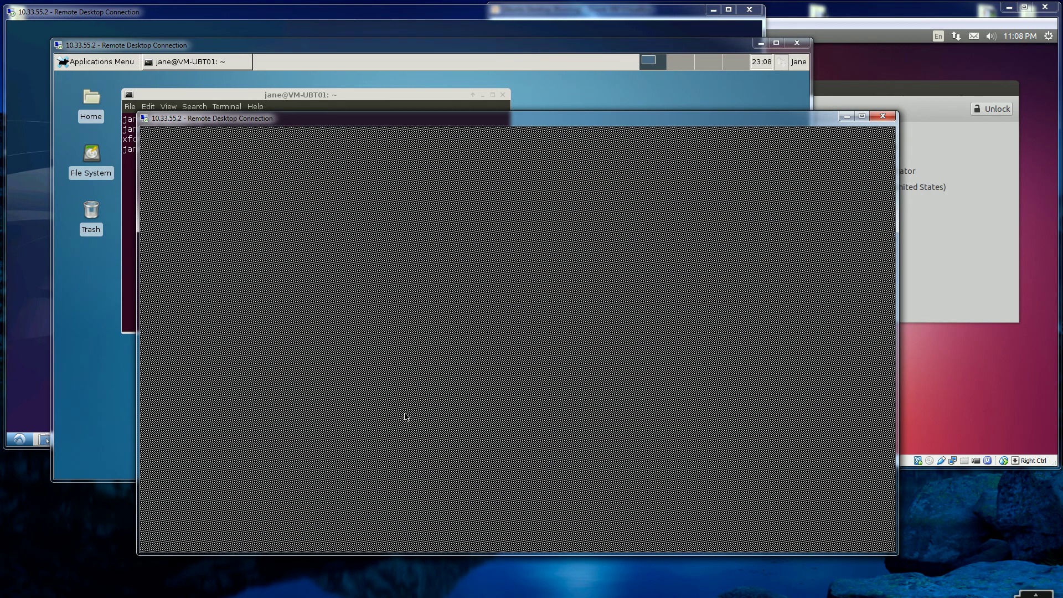
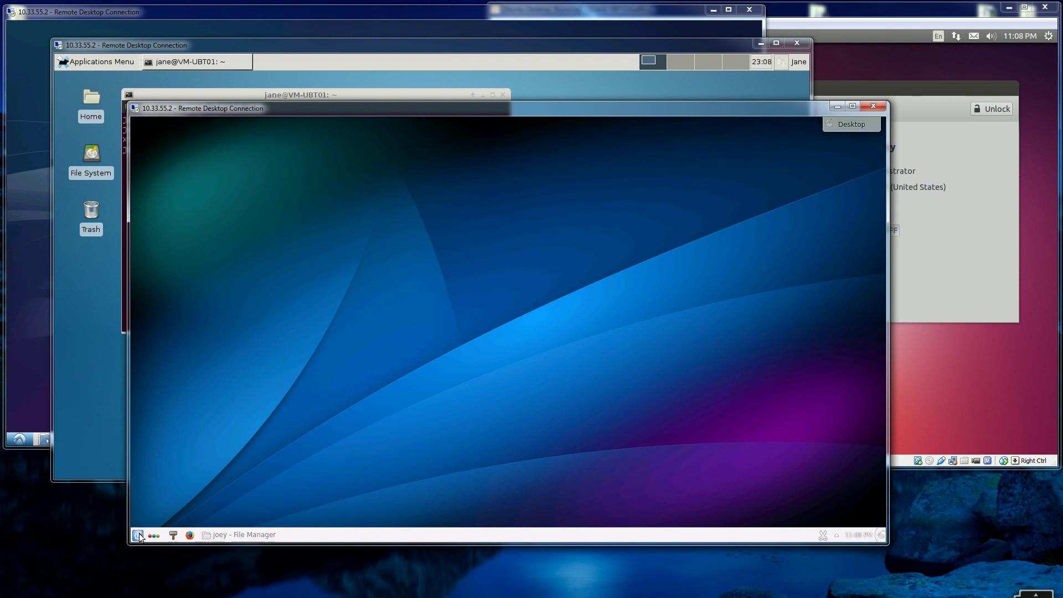
Step: Launch Terminal from the KDE Kickoff menu under Applications > Utilities
left_click(209, 509)
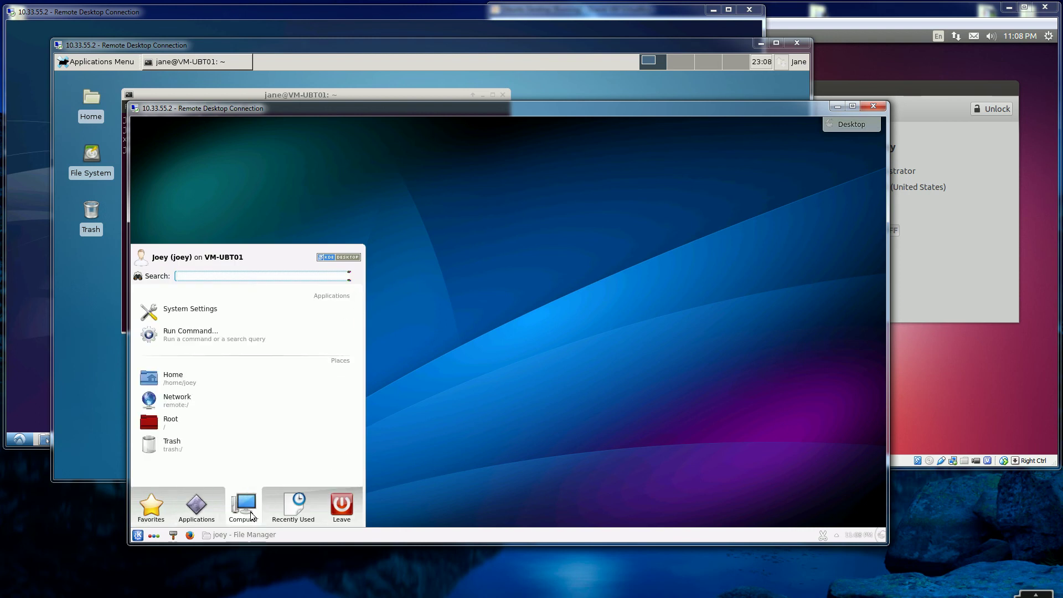
mouse_move(302, 516)
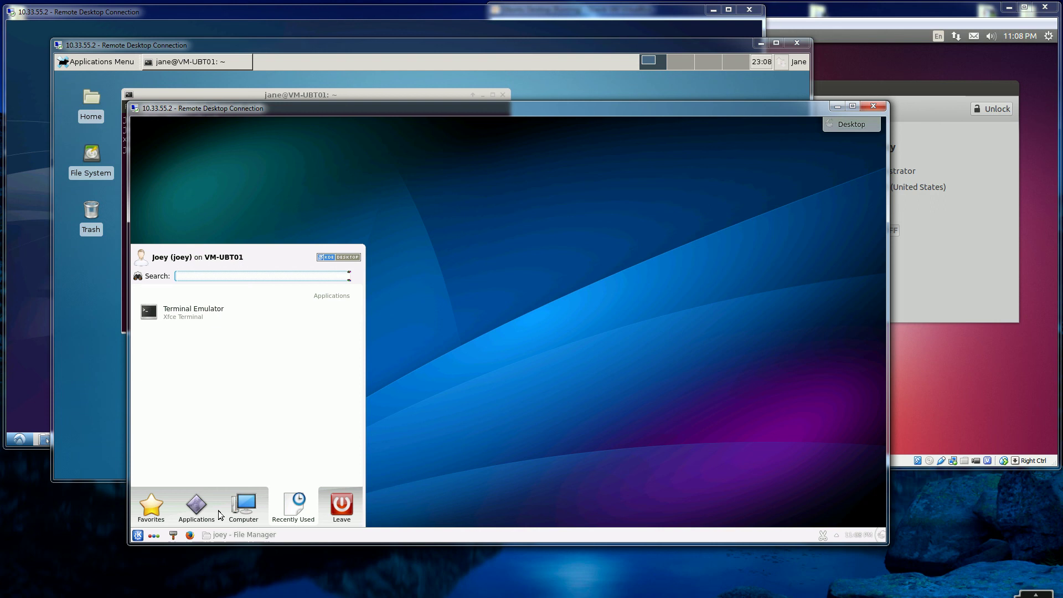
mouse_move(197, 514)
scroll(210, 471, "down", 1)
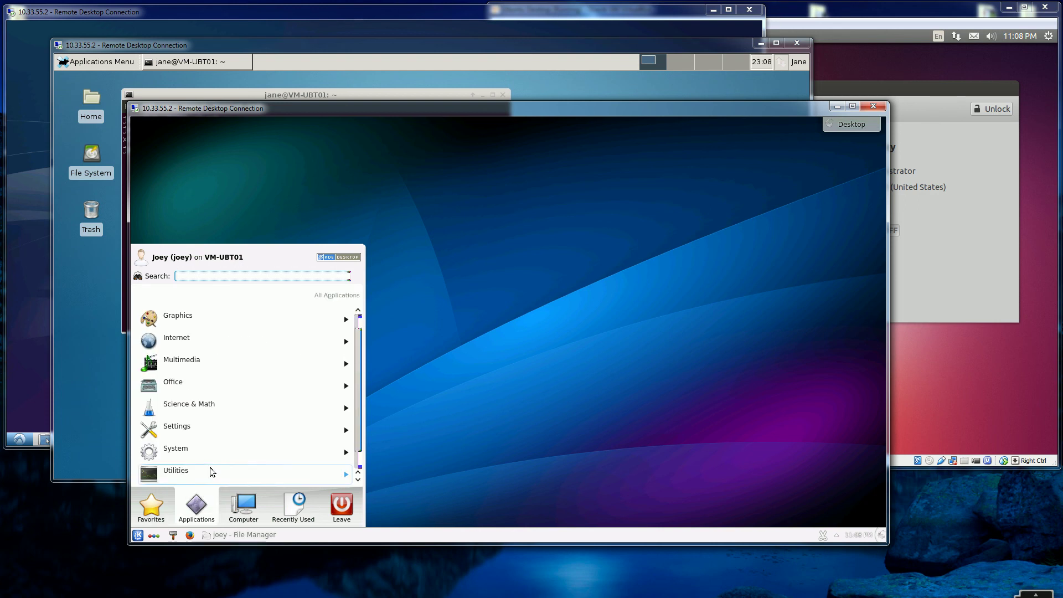
left_click(343, 475)
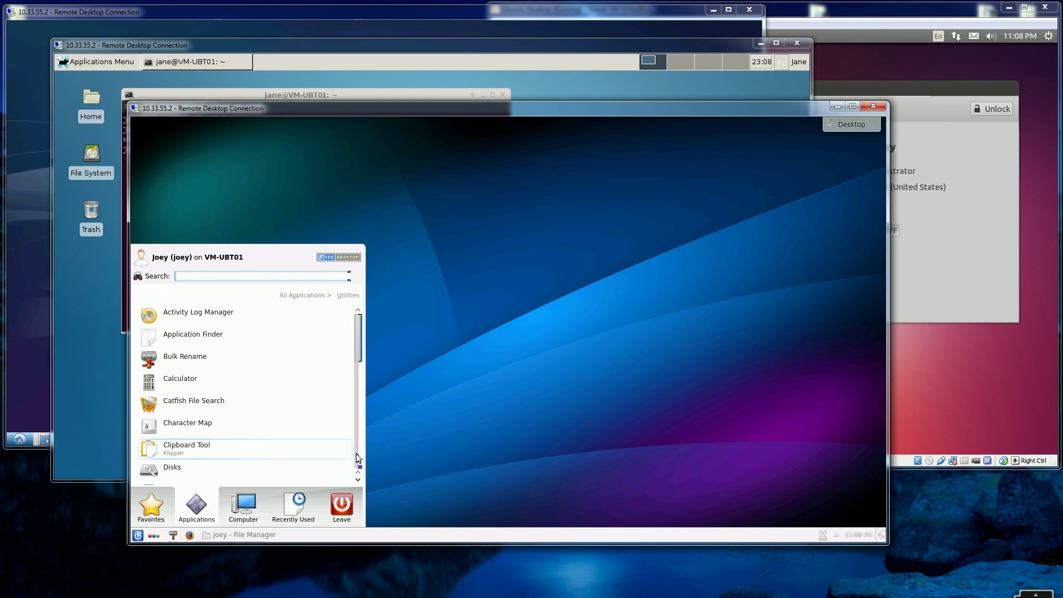
left_click(358, 453)
left_click(358, 458)
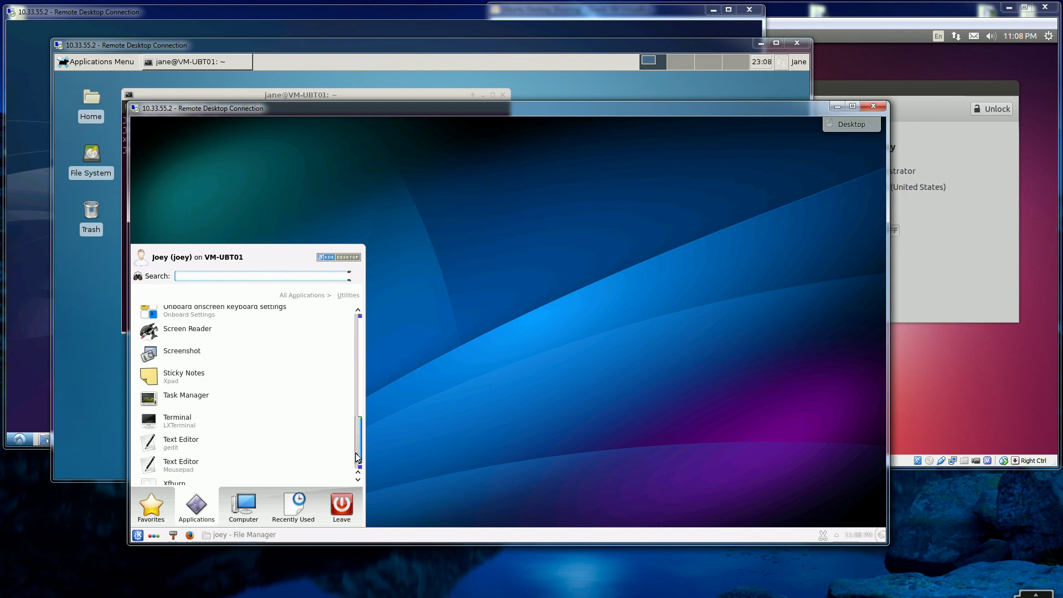
left_click(263, 420)
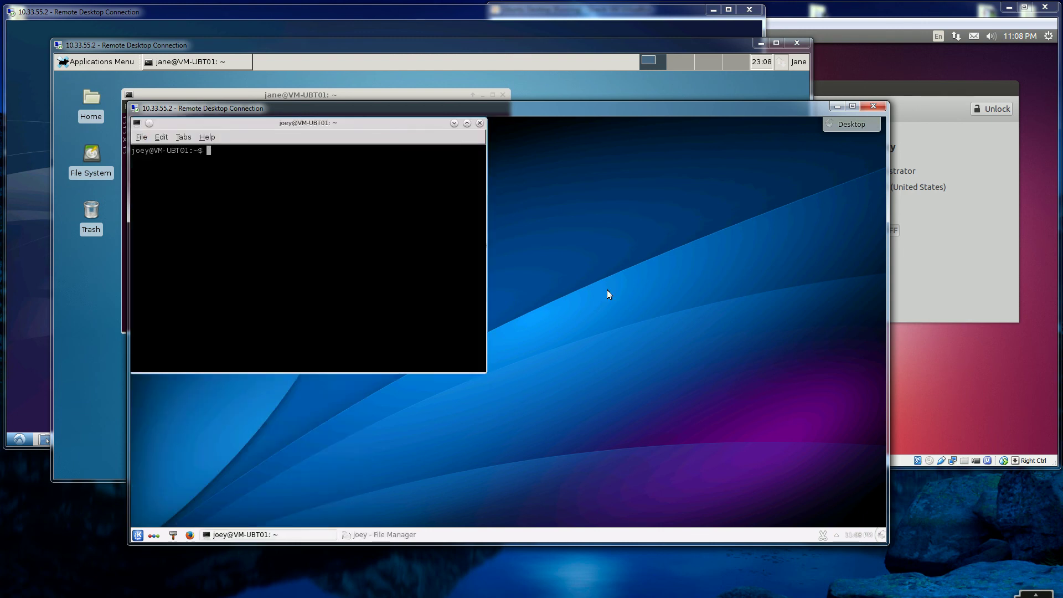
Step: Show the home directory's .xsession (startkde) in the KDE terminal, then raise the Xfce session window
type("cd ~")
key("Return")
type("cat xess")
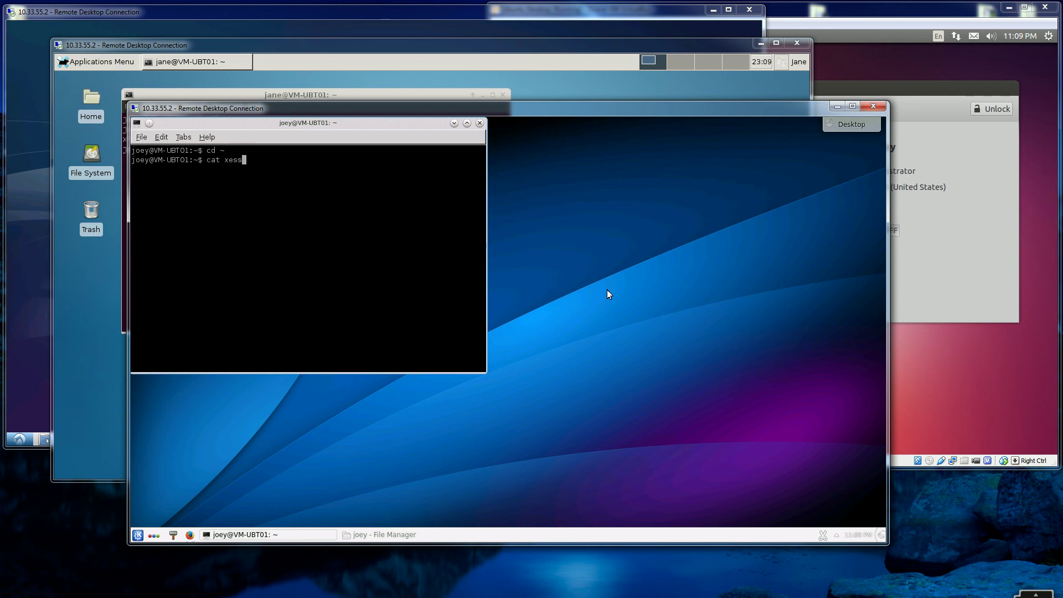
key("Left")
key("Left")
key("Left")
key("Left")
type(".")
key("Right")
key("Right")
key("Right")
key("Right")
key("BackSpace")
key("BackSpace")
type("ession")
key("Return")
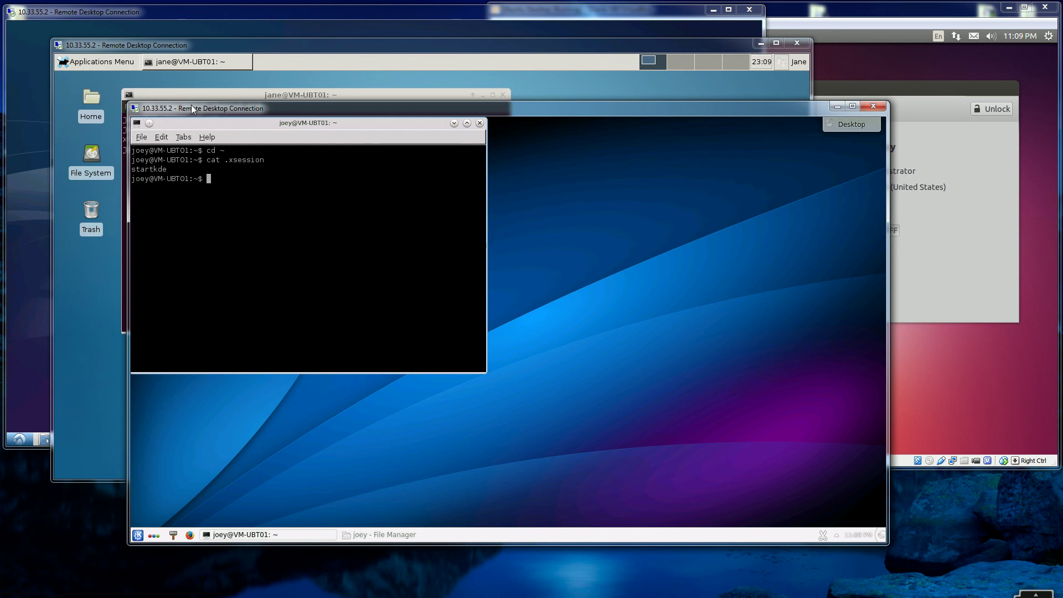
left_click_drag(193, 109, 189, 97)
left_click(204, 80)
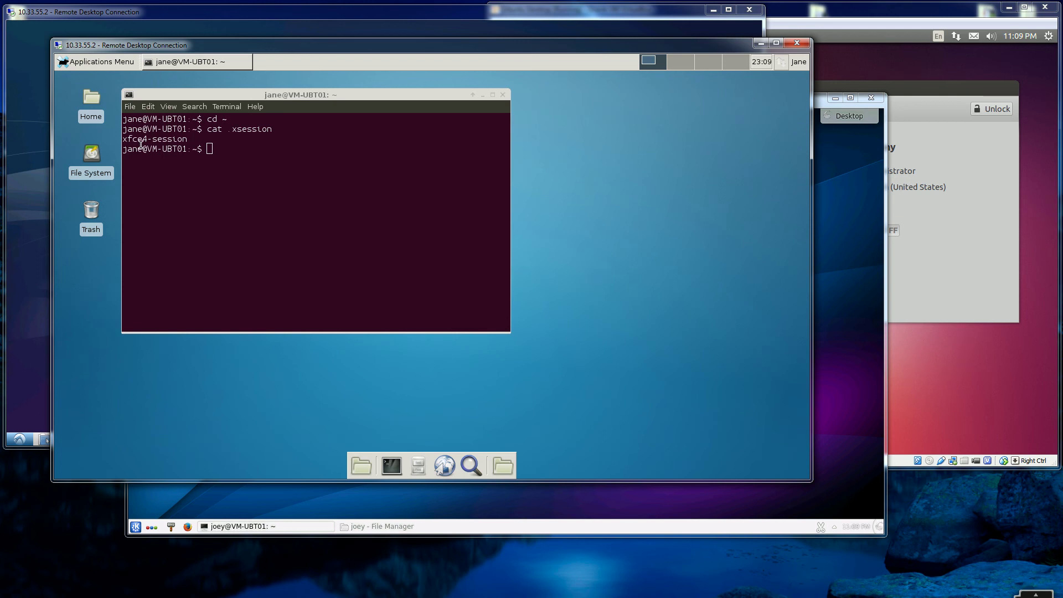
Step: Cycle through the LXDE, Xfce and KDE session windows, then raise the VirtualBox VM window
left_click(32, 159)
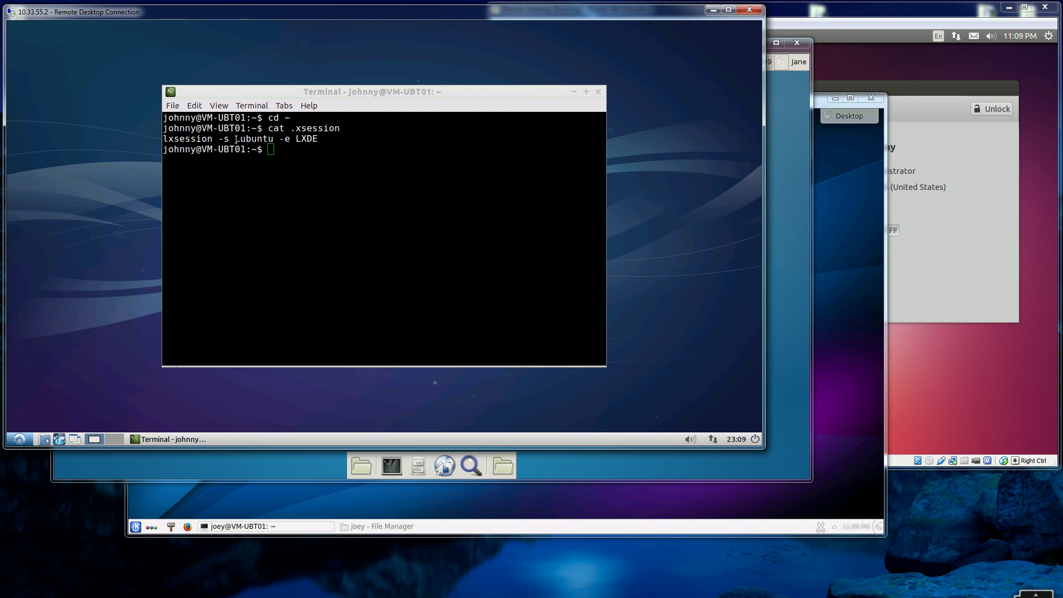
left_click(262, 469)
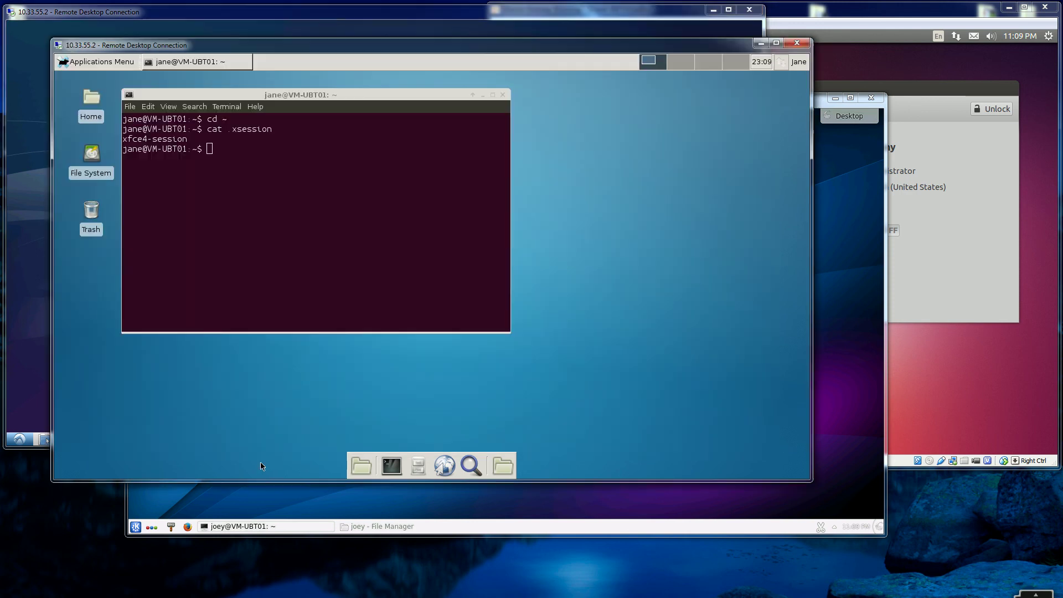
left_click(265, 512)
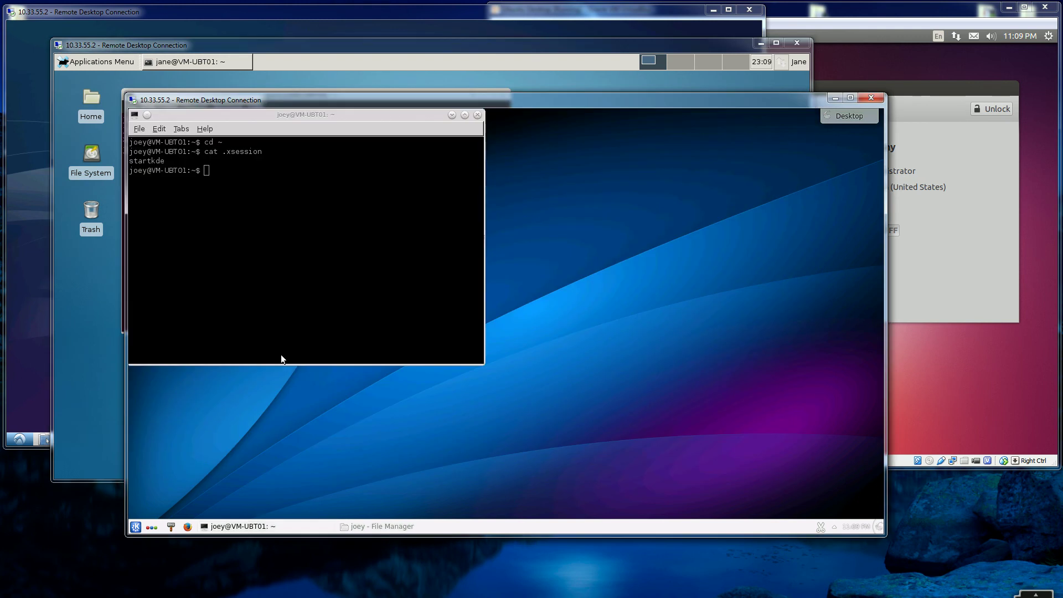
left_click(958, 381)
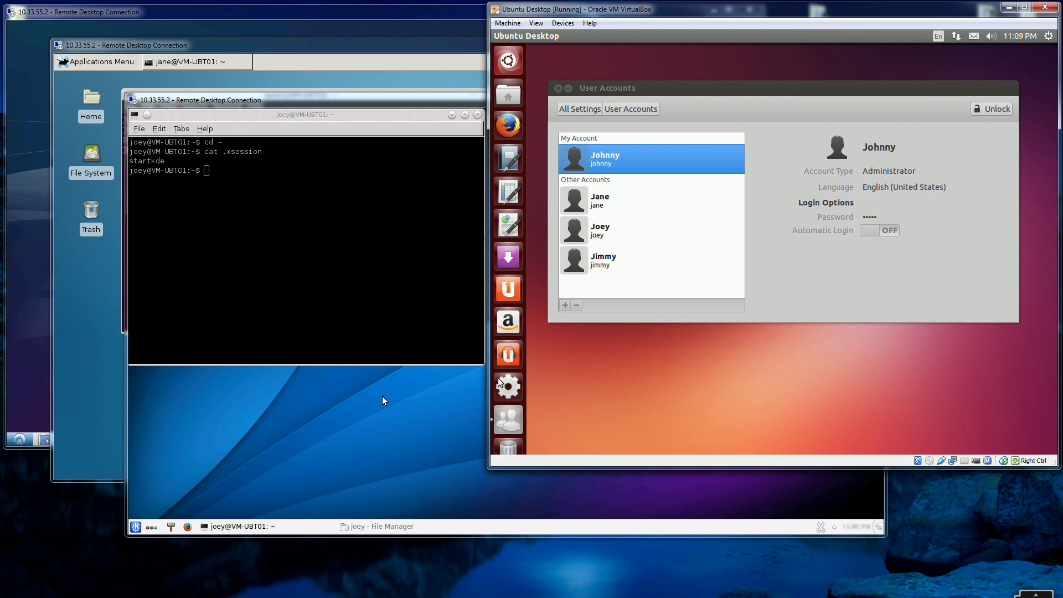
Step: Briefly raise the KDE session, then return to the Ubuntu VM to view its four user accounts
left_click(376, 419)
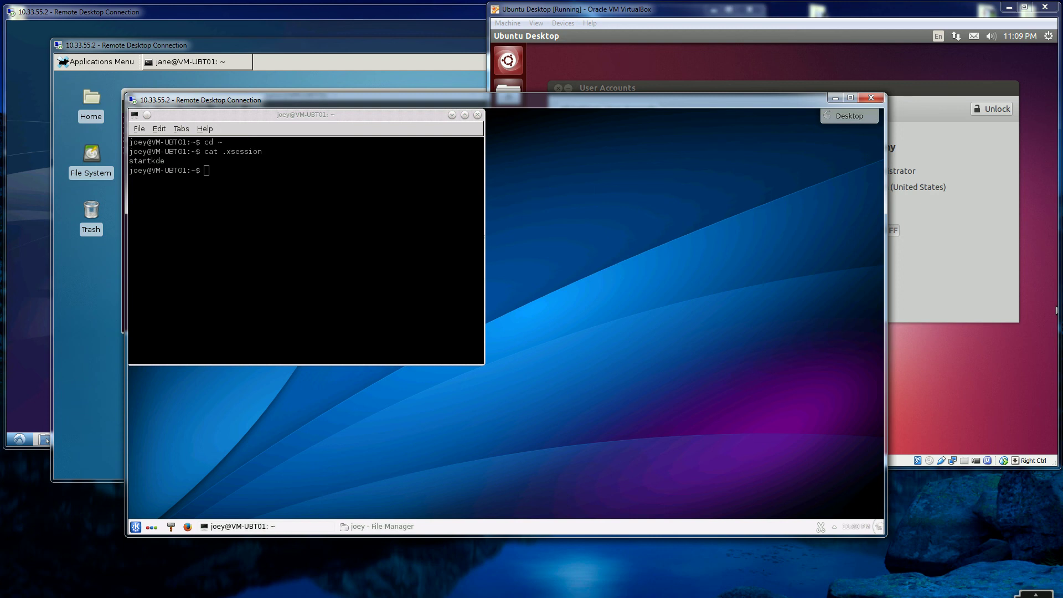
left_click(1057, 311)
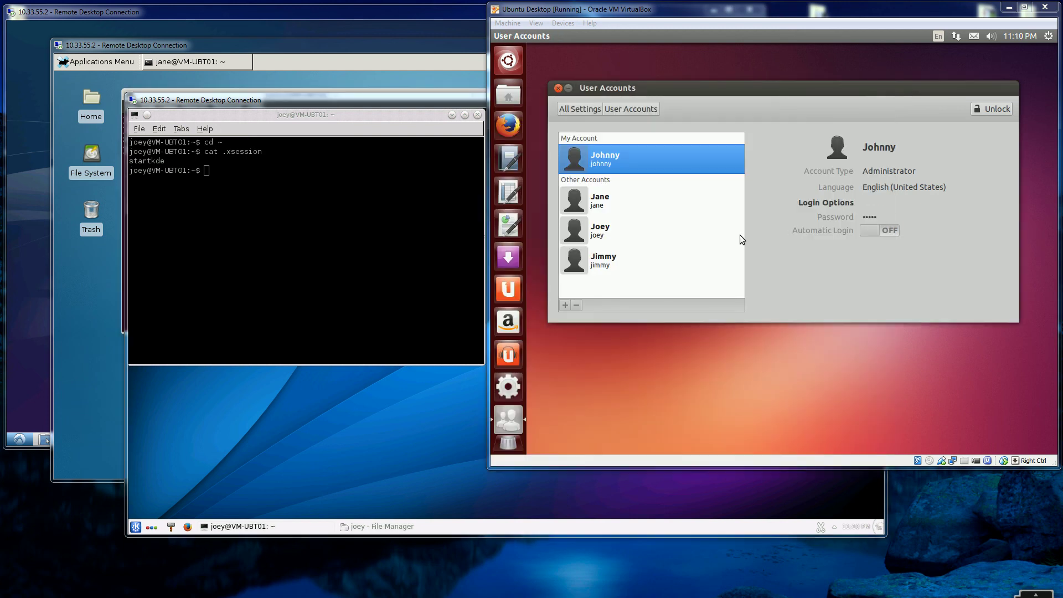
left_click(645, 374)
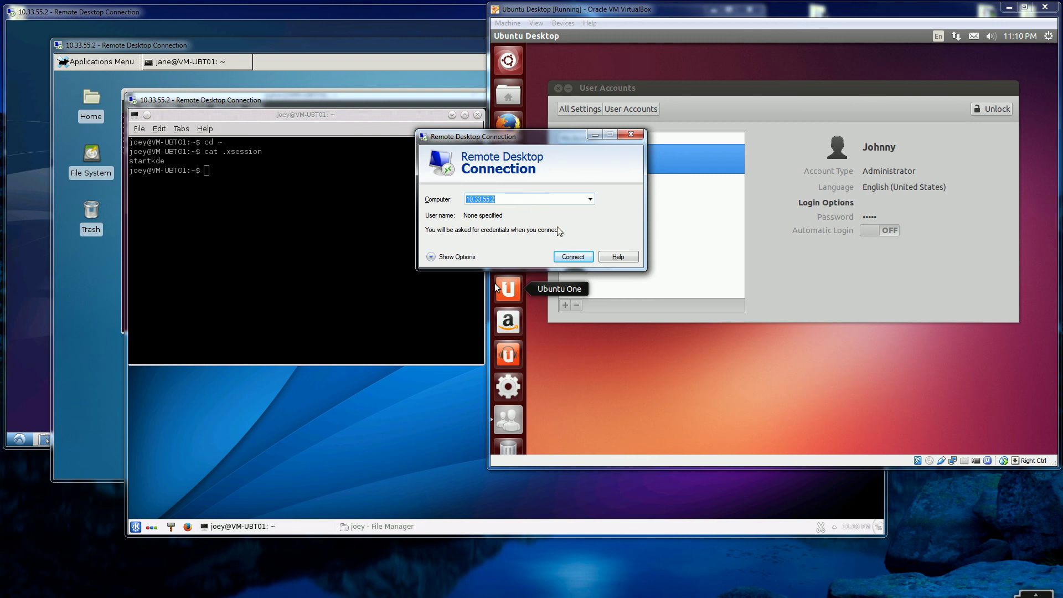
Step: Connect to 10.33.55.2, accepting the trust prompt and the unverified identity warning
left_click(570, 257)
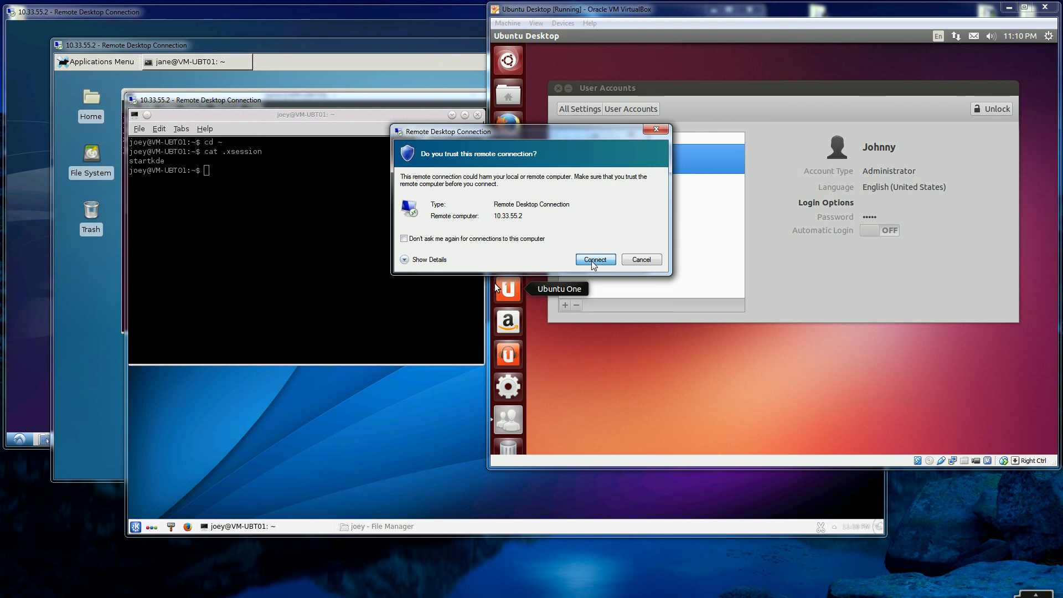
left_click(592, 261)
left_click(571, 254)
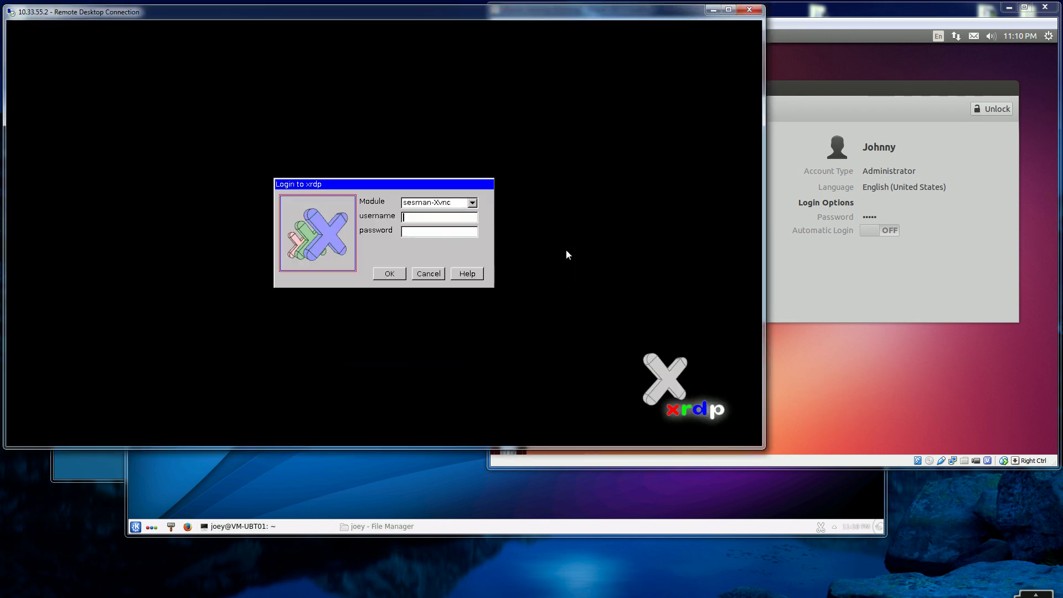
Step: Move the new session window aside and bring the xrdp login window back in front
left_click_drag(475, 18, 661, 144)
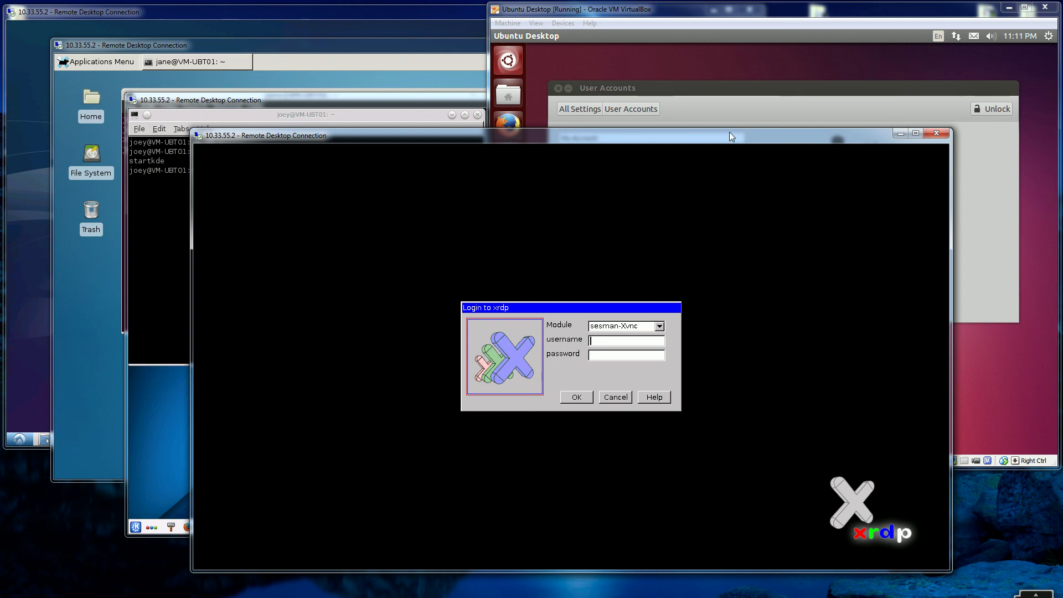
left_click(723, 115)
left_click(469, 343)
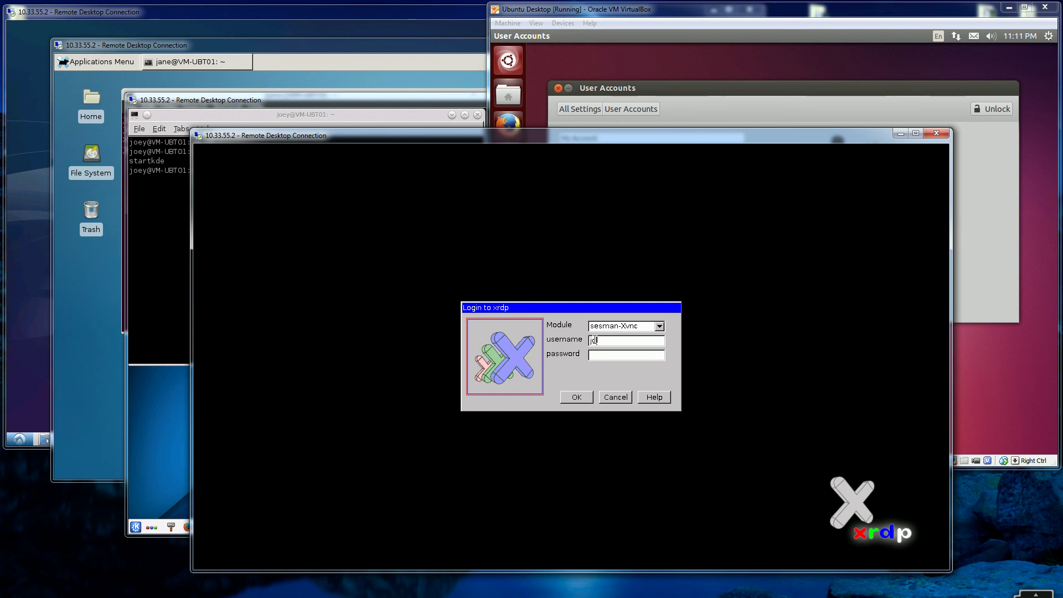
Step: Log in to xrdp with the fourth user's username and password
type("jimmy")
key("Tab")
type("***")
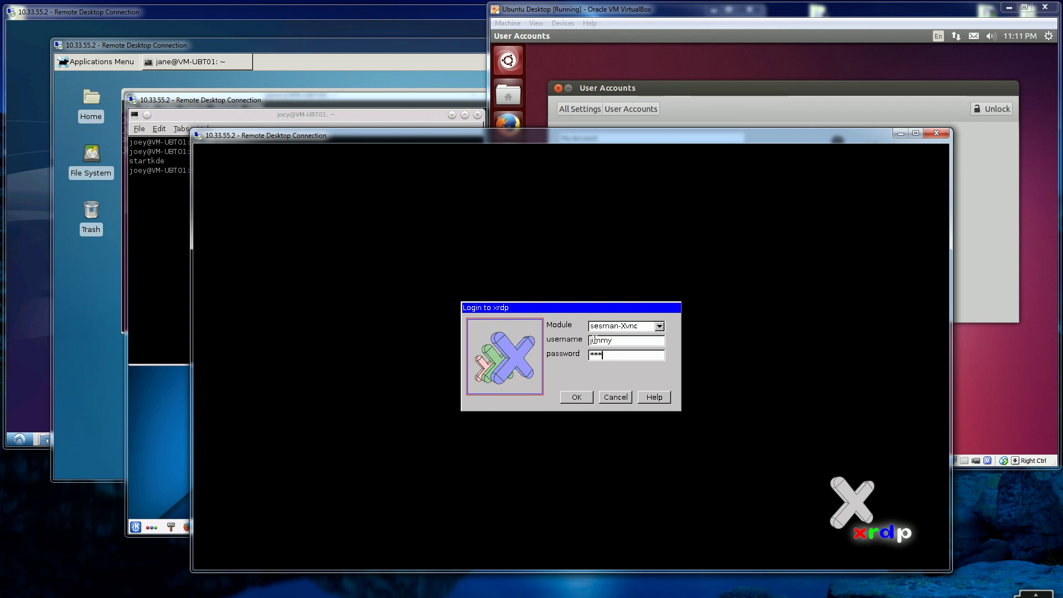
type("********")
key("Return")
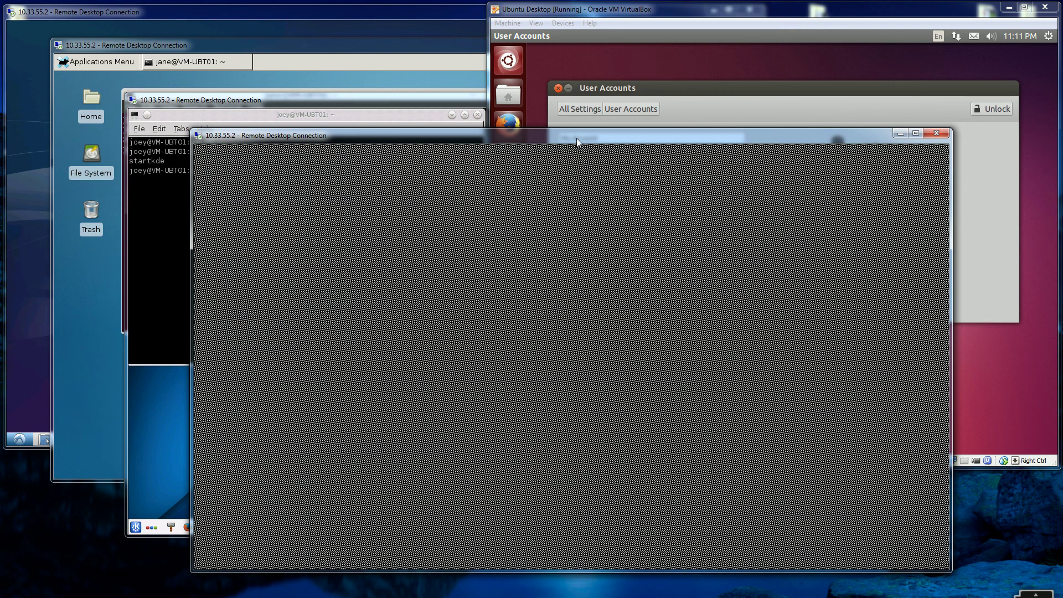
Step: Nudge the blank new session window down and raise the KDE session in front of it
left_click_drag(576, 135, 577, 148)
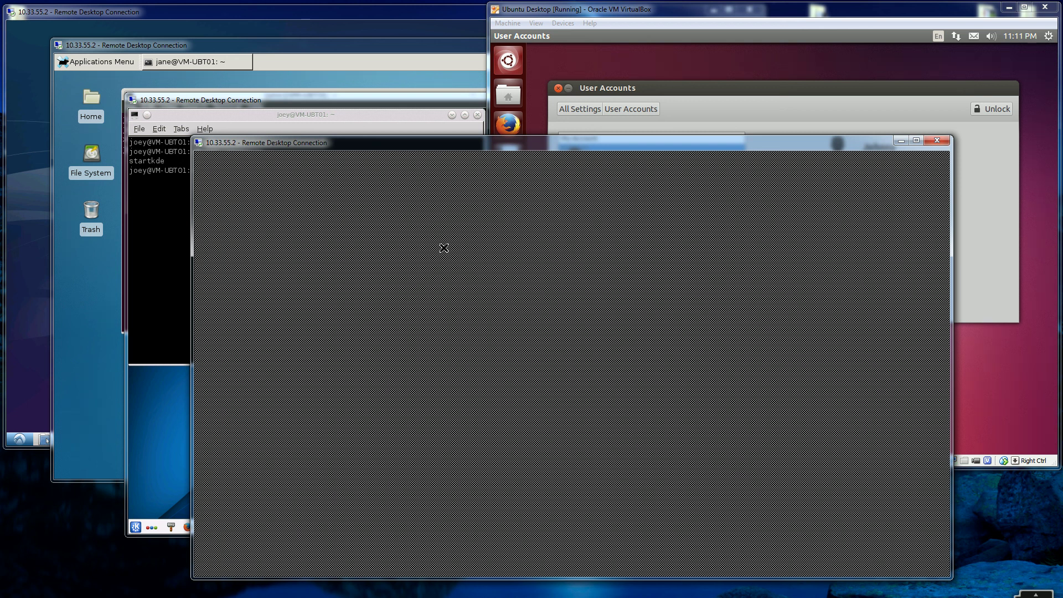
left_click(155, 423)
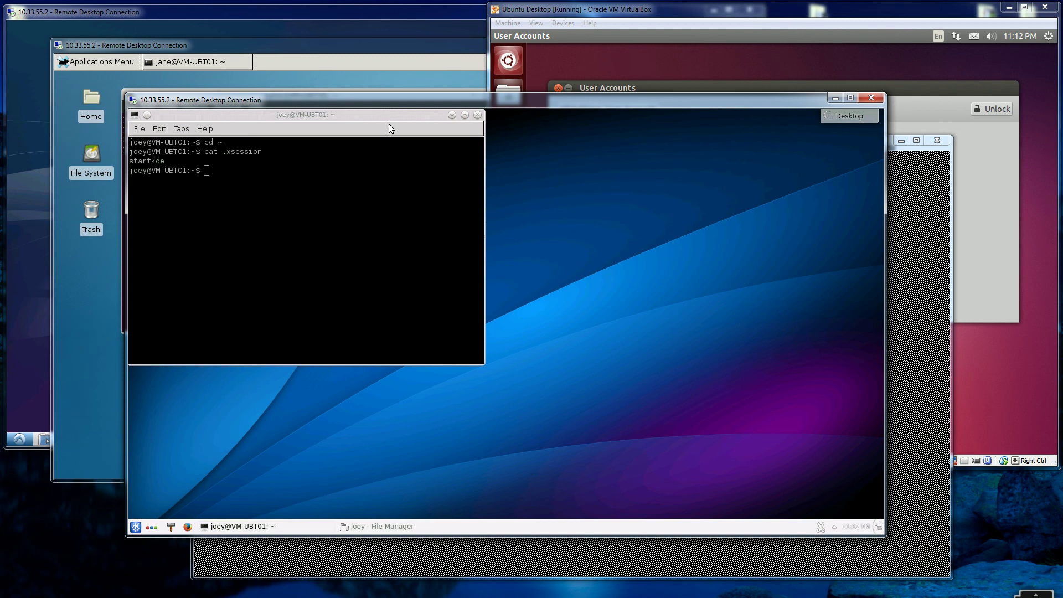
Step: Centre and minimise the KDE terminal, then compare the Xfce, LXDE and KDE sessions
left_click_drag(384, 113, 484, 145)
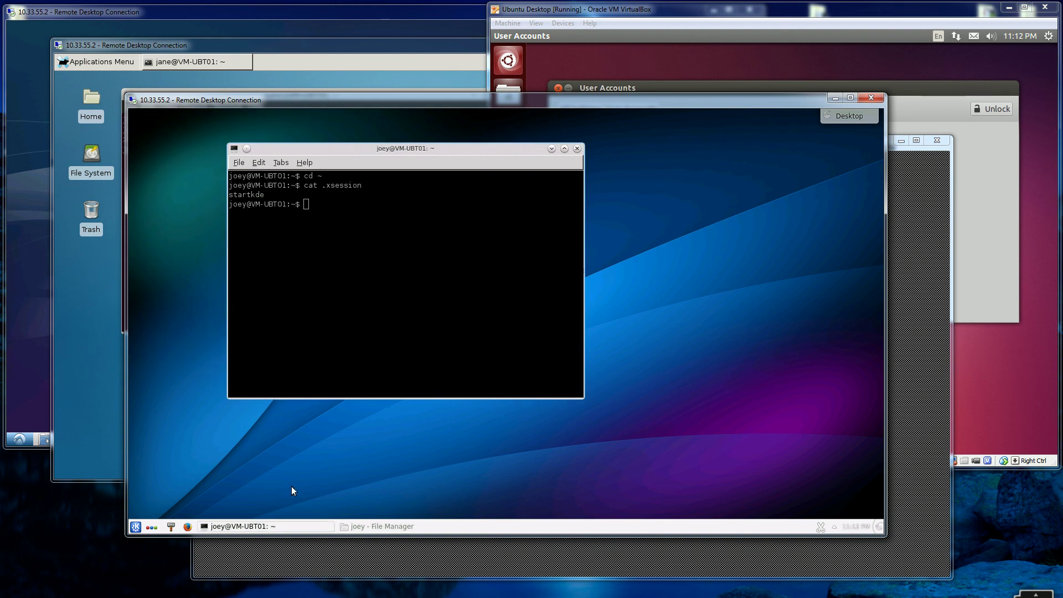
left_click(224, 526)
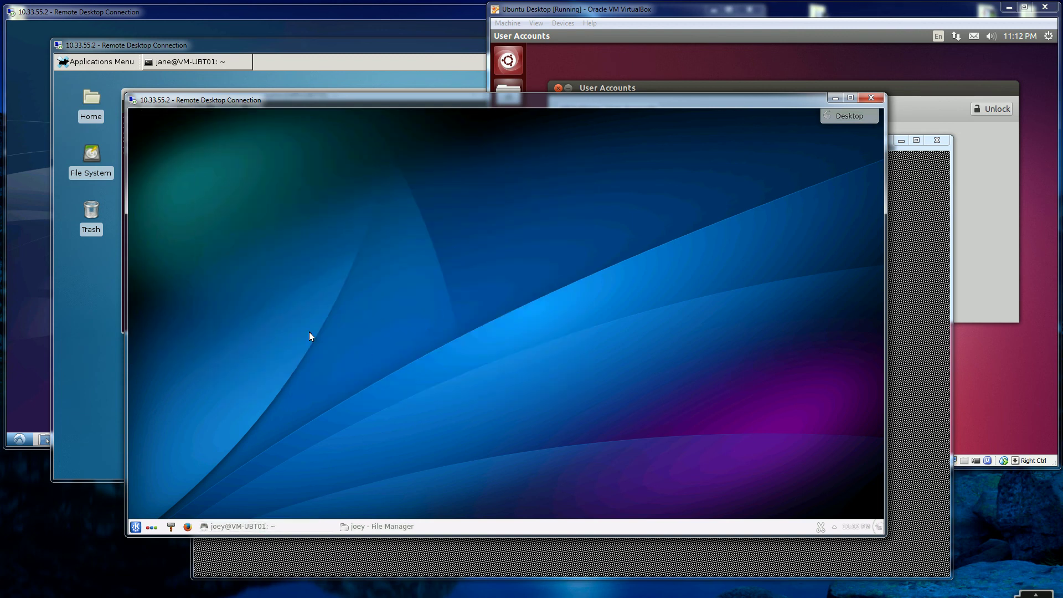
left_click(102, 292)
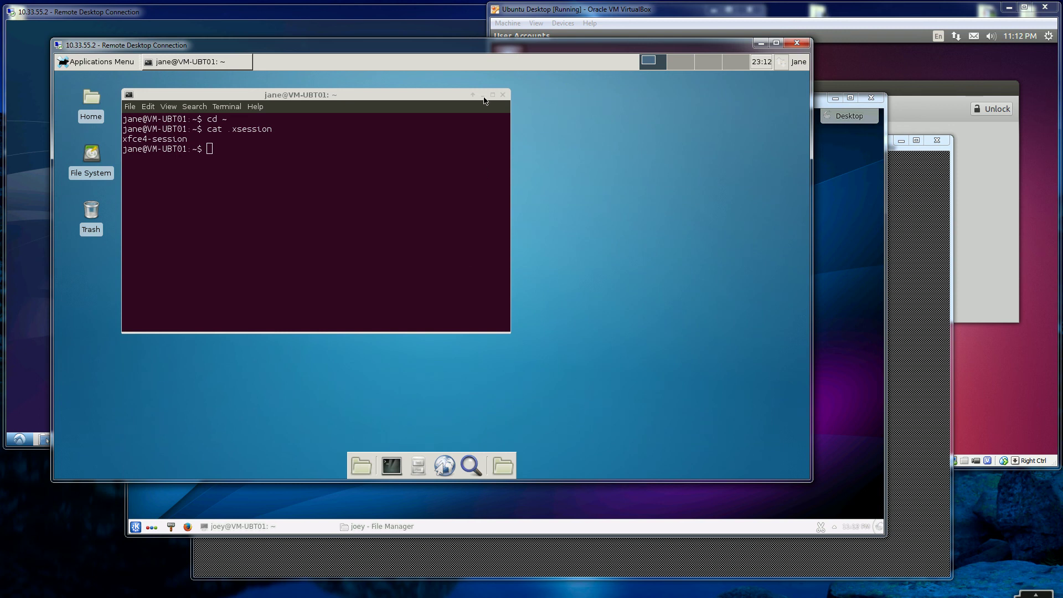
left_click(34, 355)
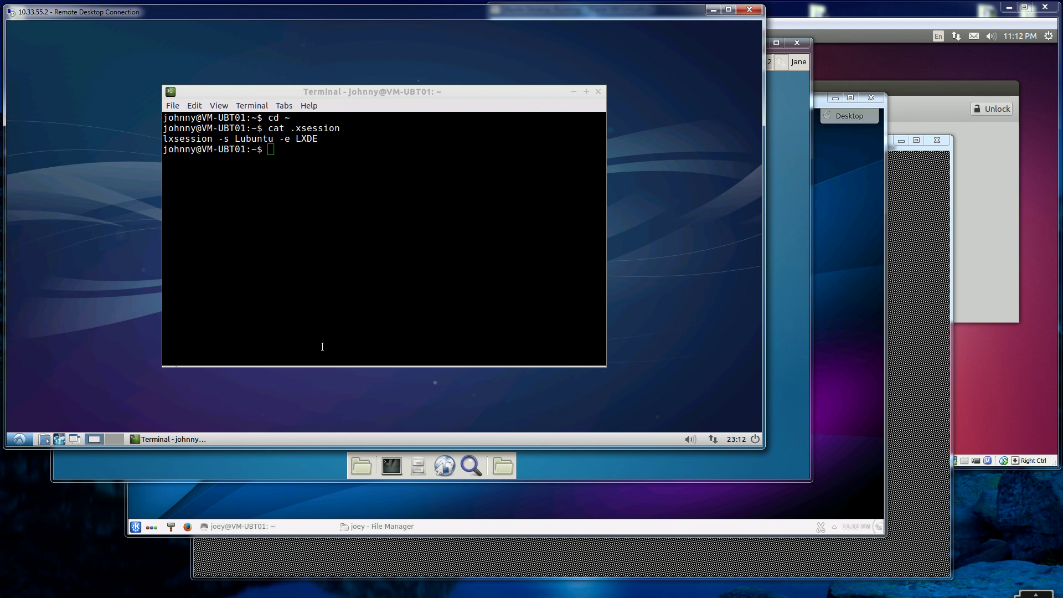
left_click(301, 507)
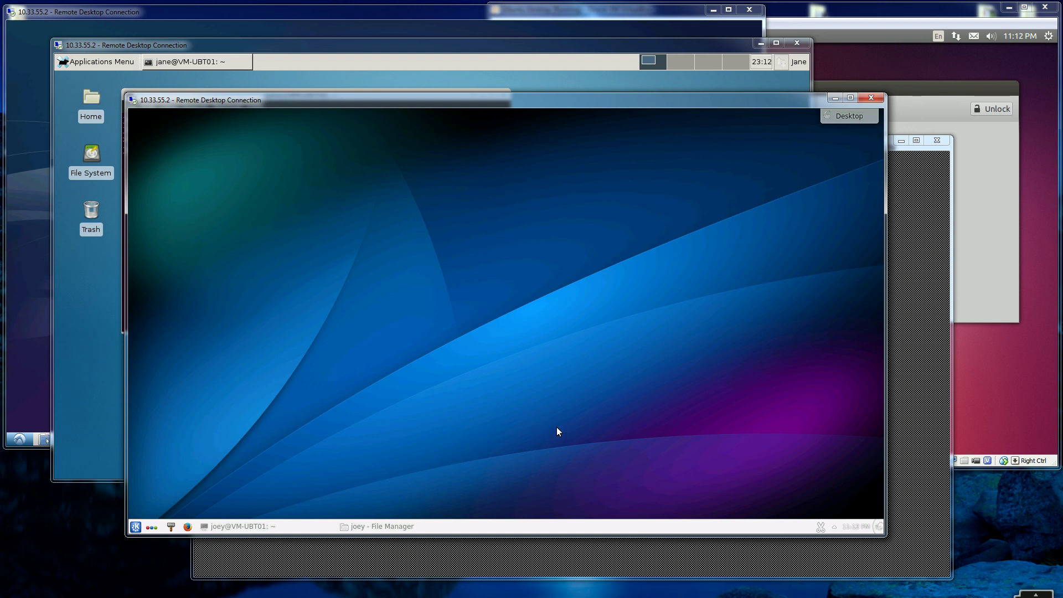
Step: Cycle again through the blank session, KDE, LXDE and Xfce, ending on the bare KDE desktop
left_click(488, 555)
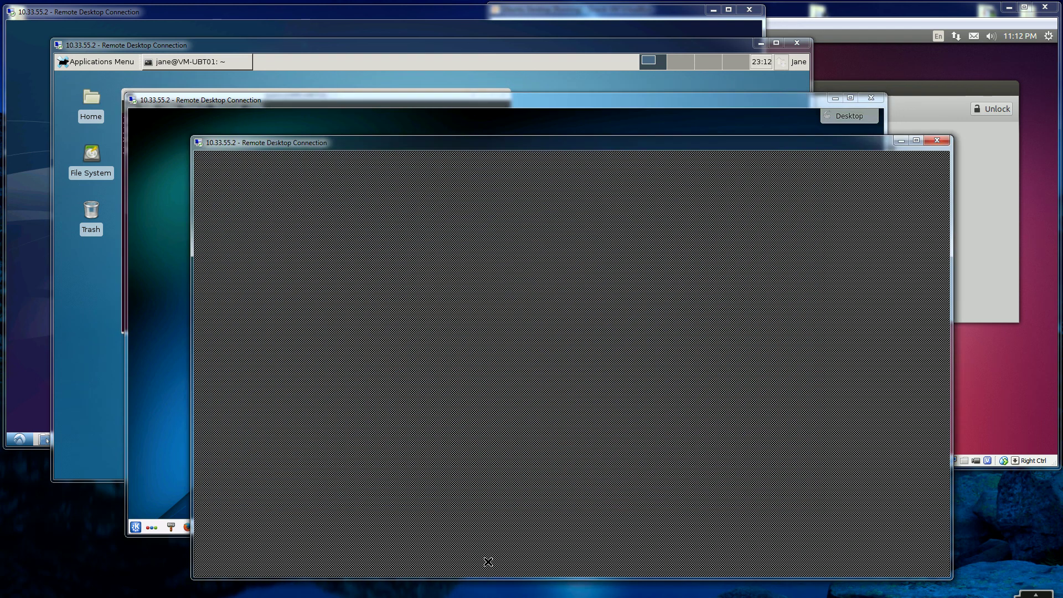
left_click(164, 388)
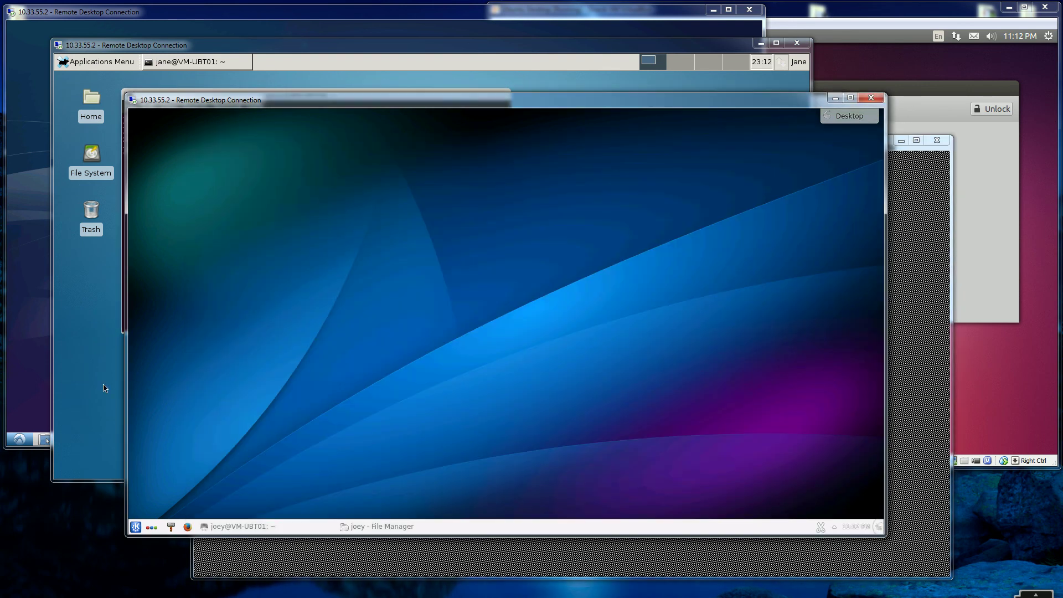
left_click(25, 338)
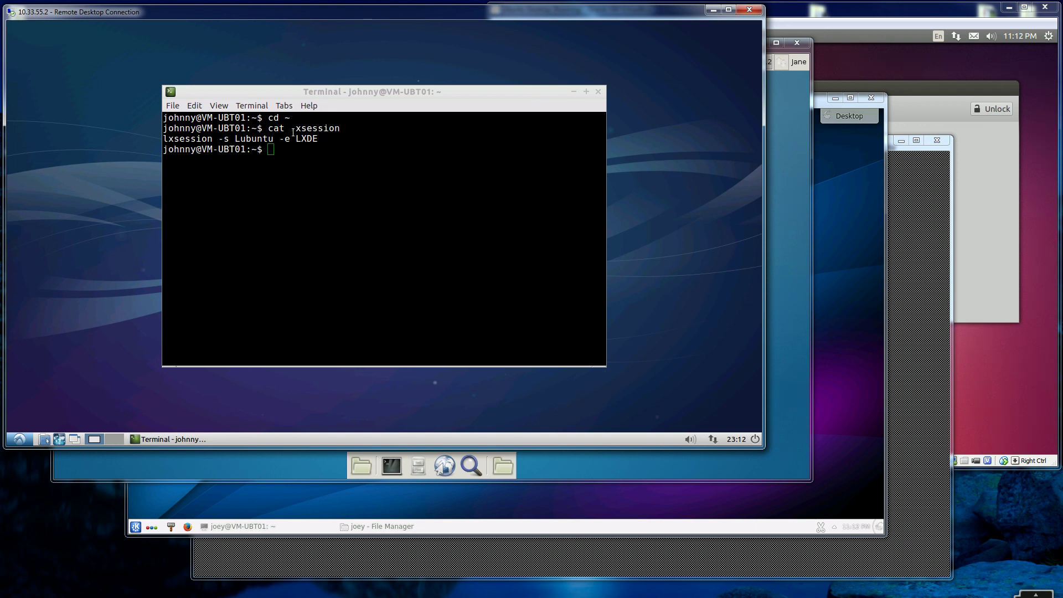
left_click(271, 469)
left_click(26, 340)
left_click(284, 469)
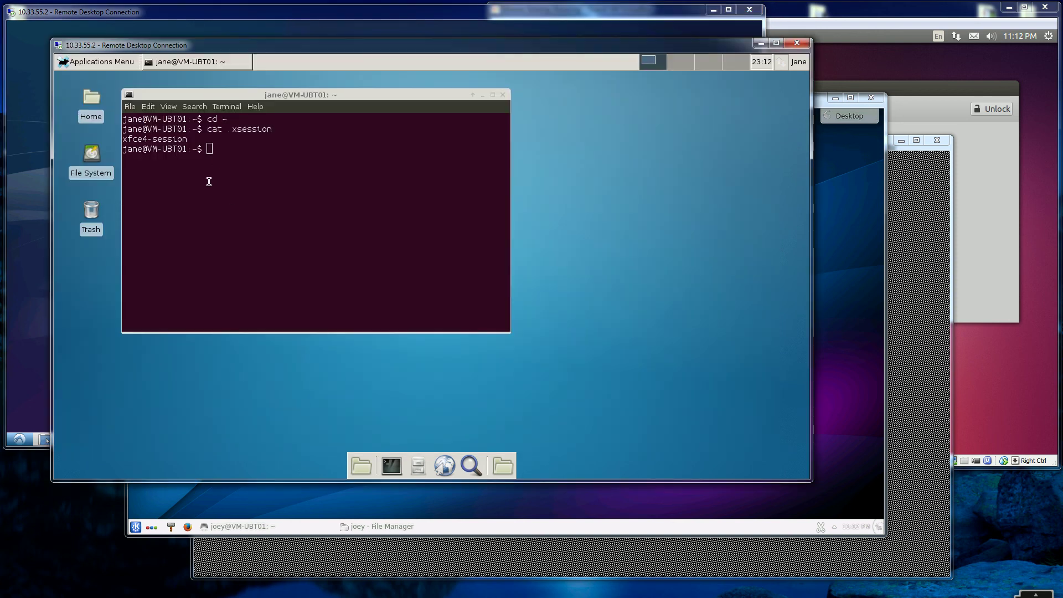
left_click(315, 507)
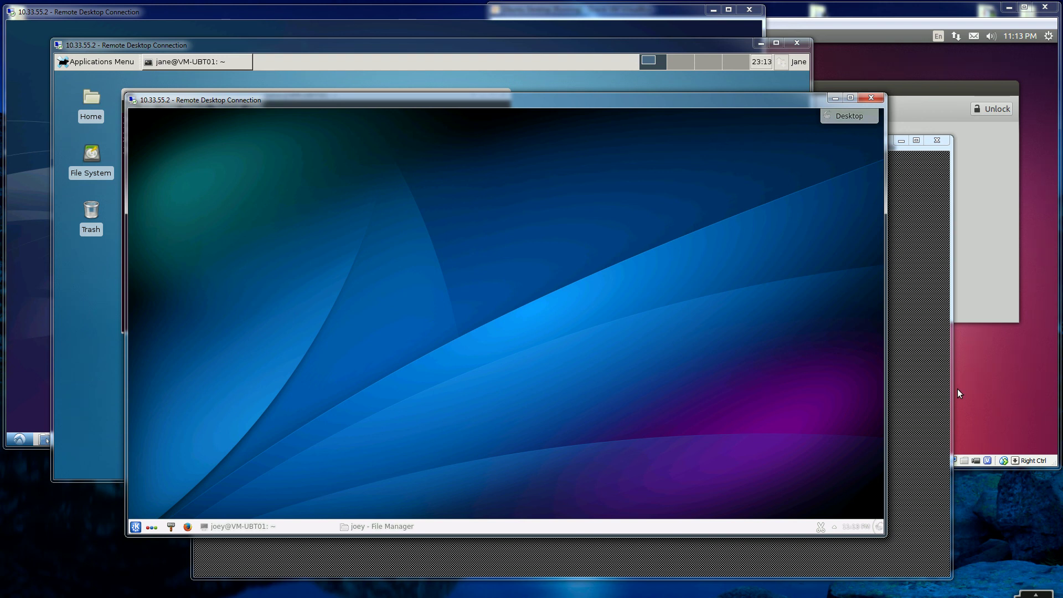
Step: Launch Terminal on the Ubuntu VM's own desktop from the Unity Dash
left_click(1000, 390)
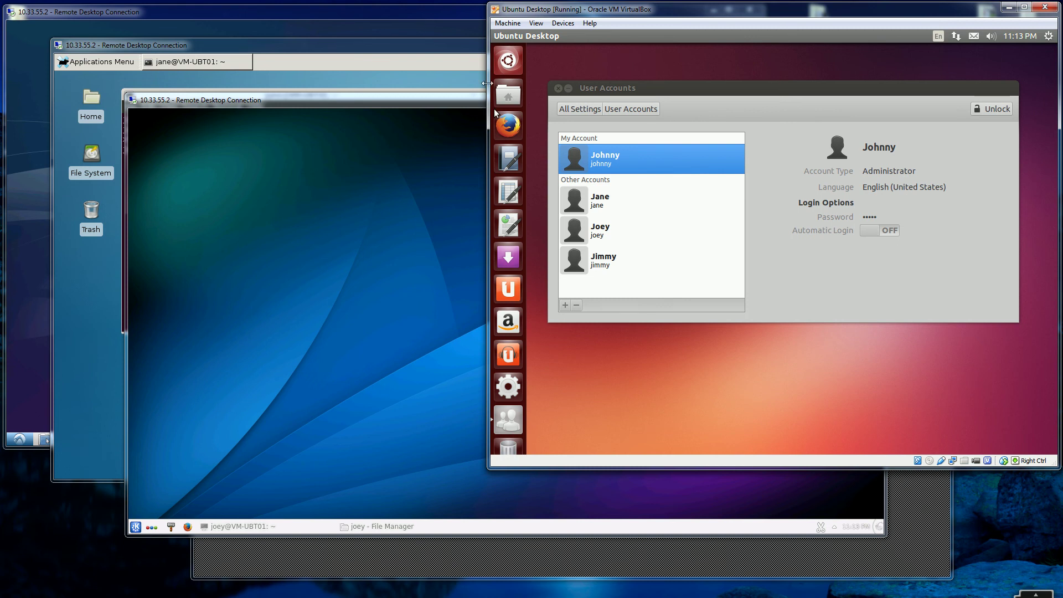
left_click(514, 68)
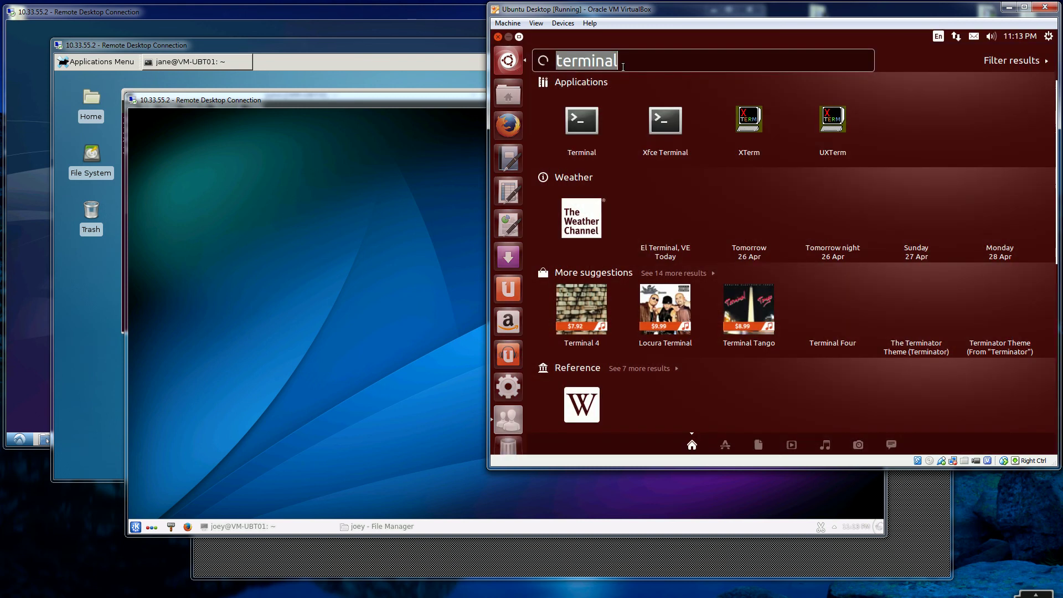
left_click(583, 132)
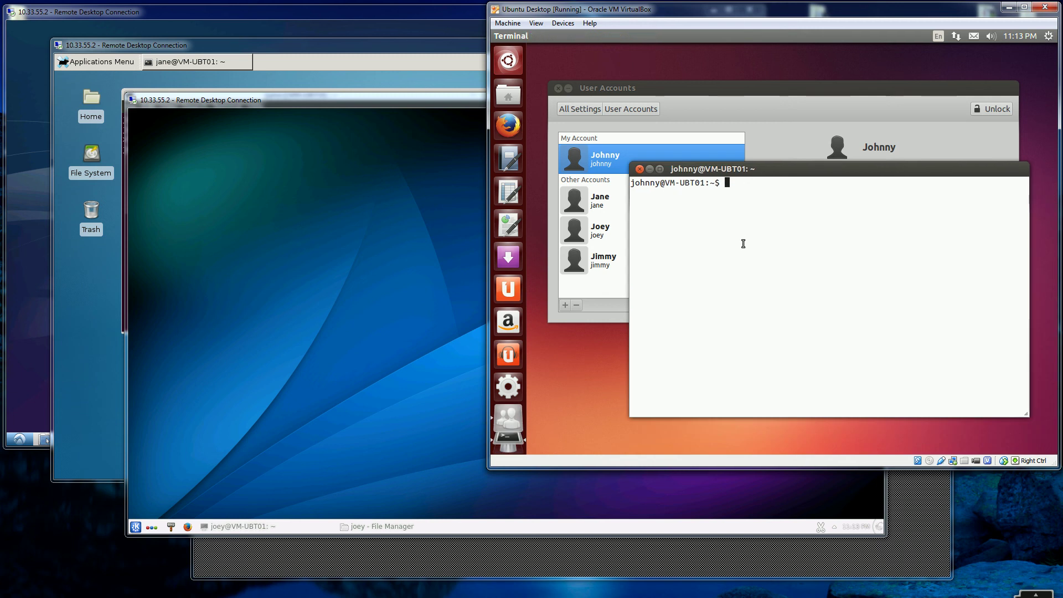
Step: Run who in the VM terminal to list all six logged-in sessions, then switch to LXDE
type("who")
key("Return")
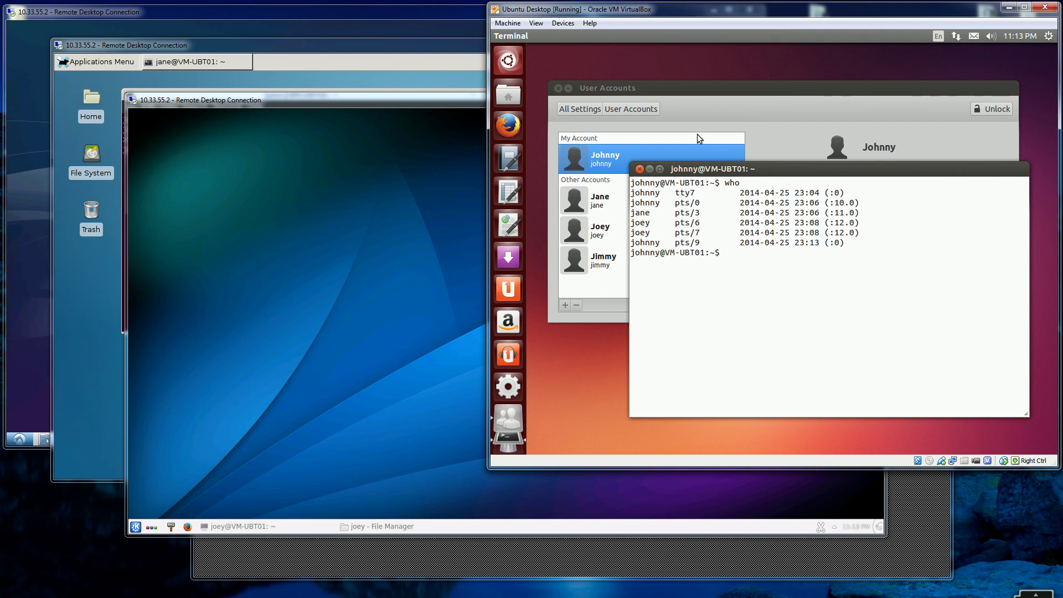
left_click(647, 58)
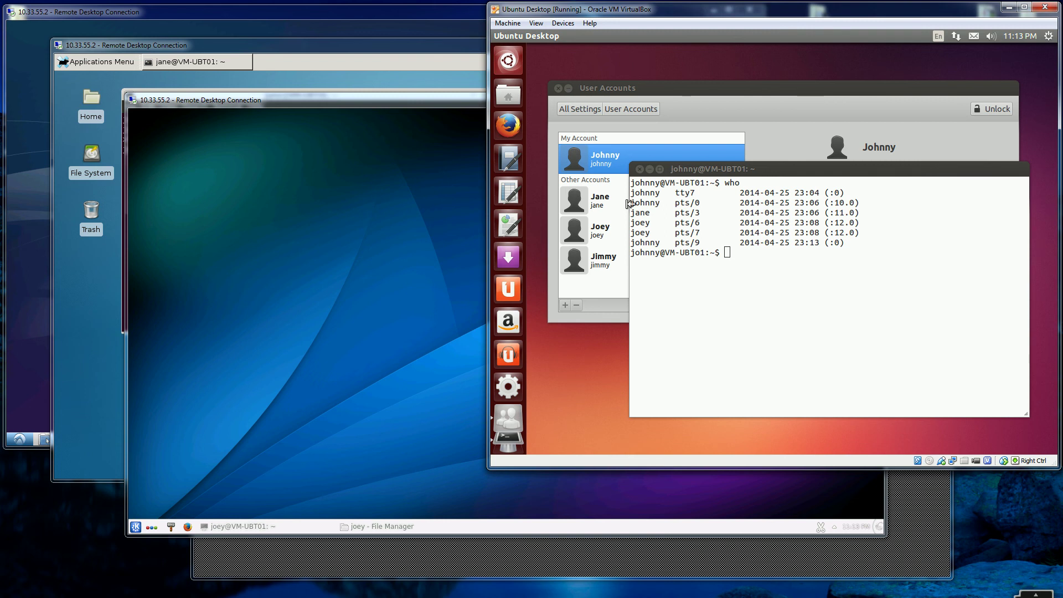
key("alt+Tab")
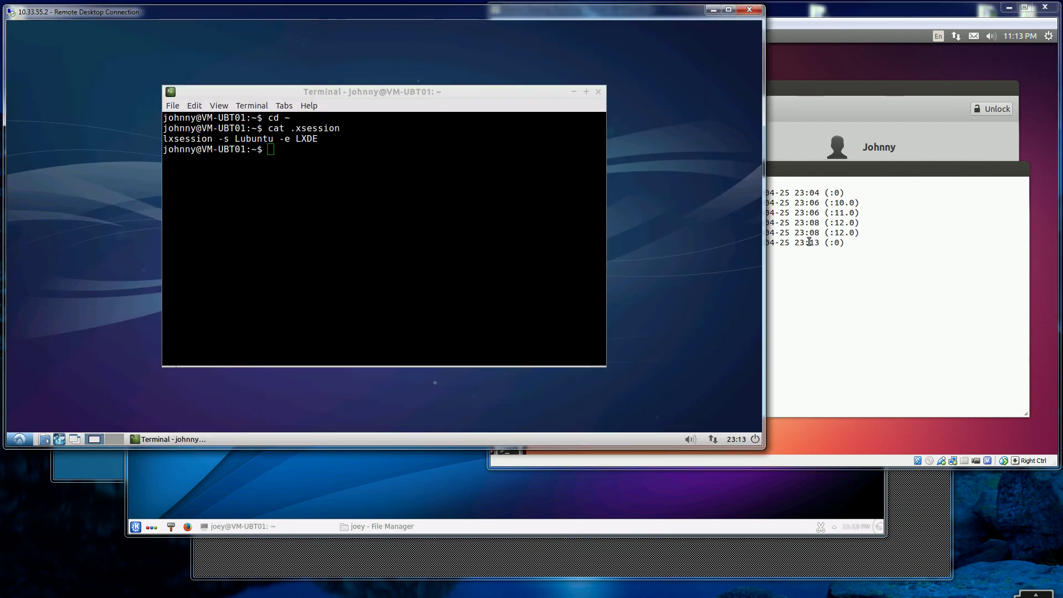
Step: Alternate the Xfce and KDE sessions with the VM window, ending on the VM's six-user list
left_click(855, 301)
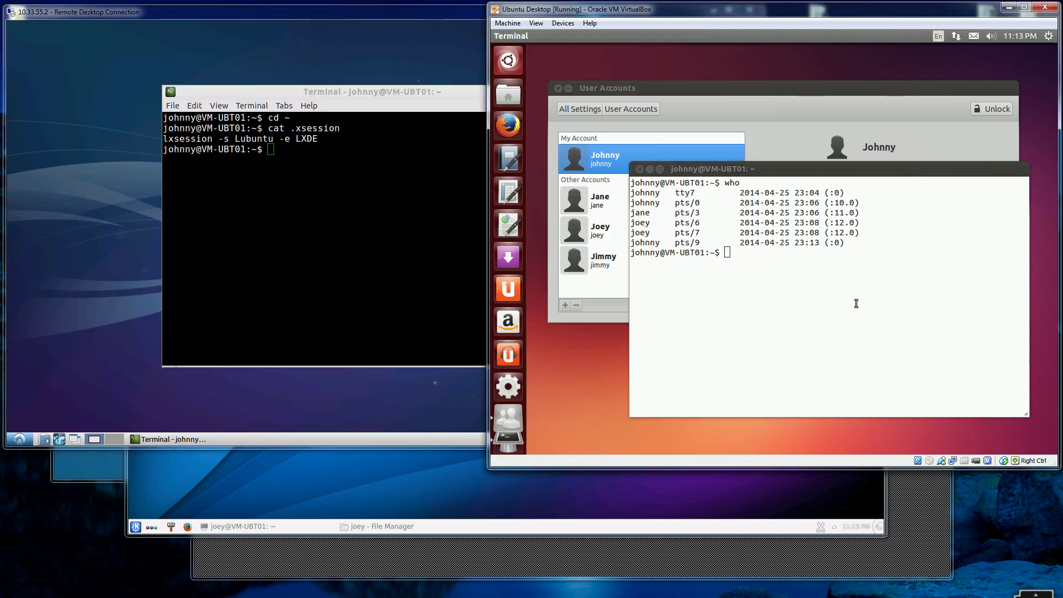
left_click(490, 280)
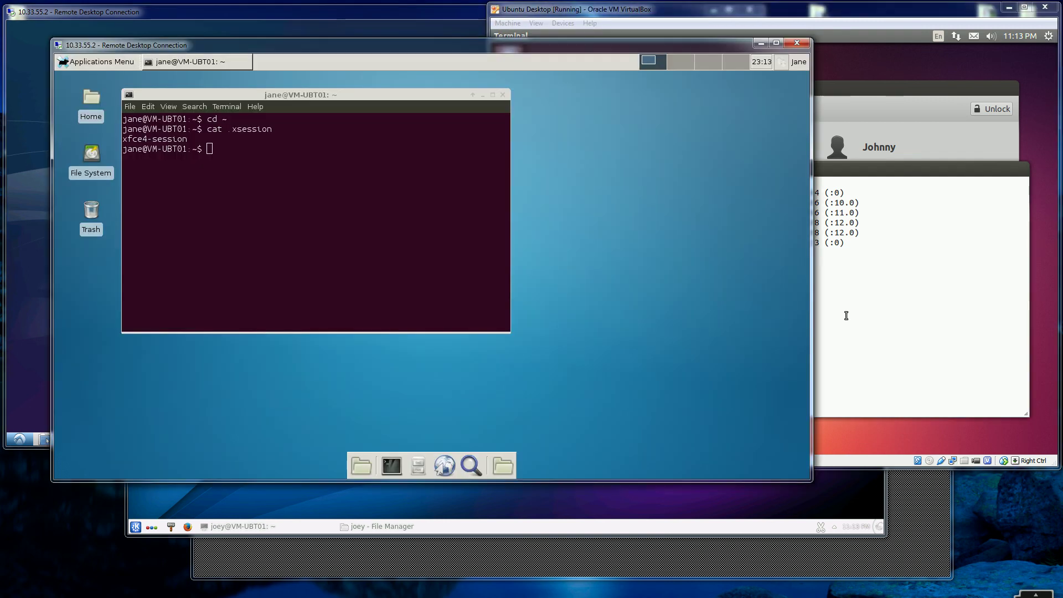
left_click(893, 316)
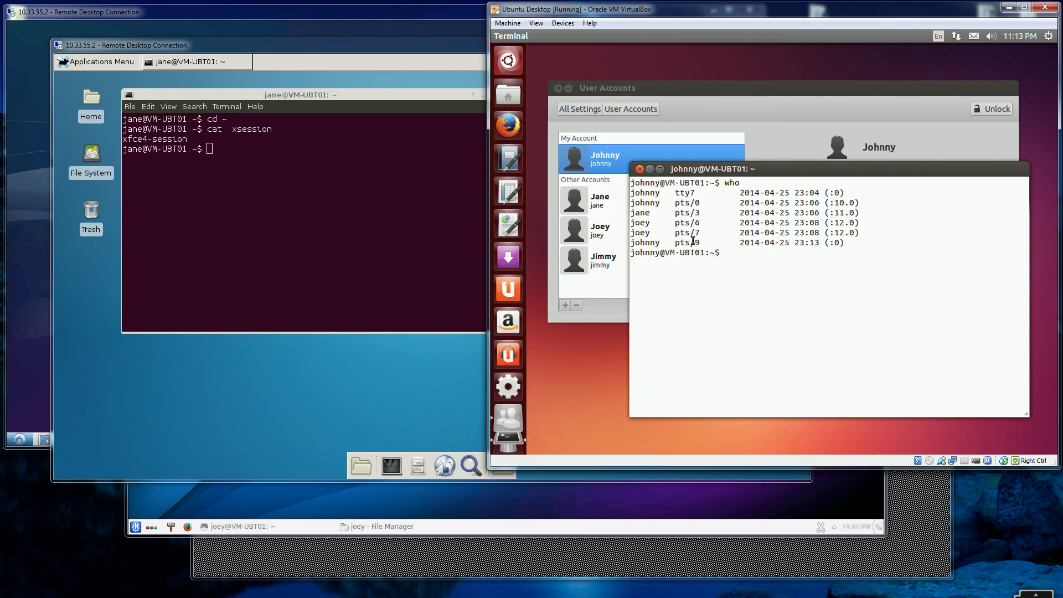
left_click(474, 502)
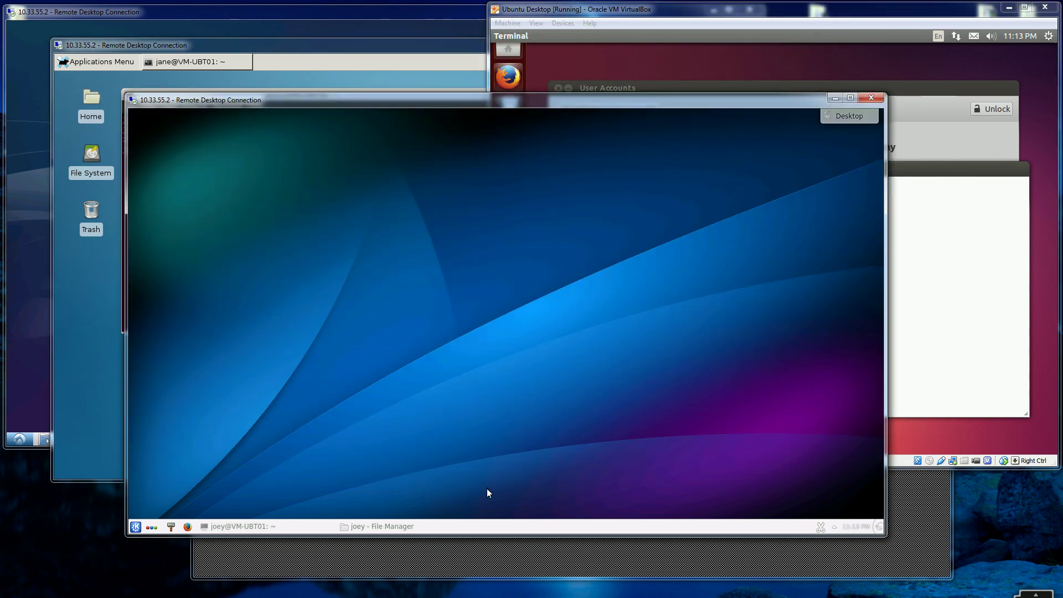
left_click(941, 317)
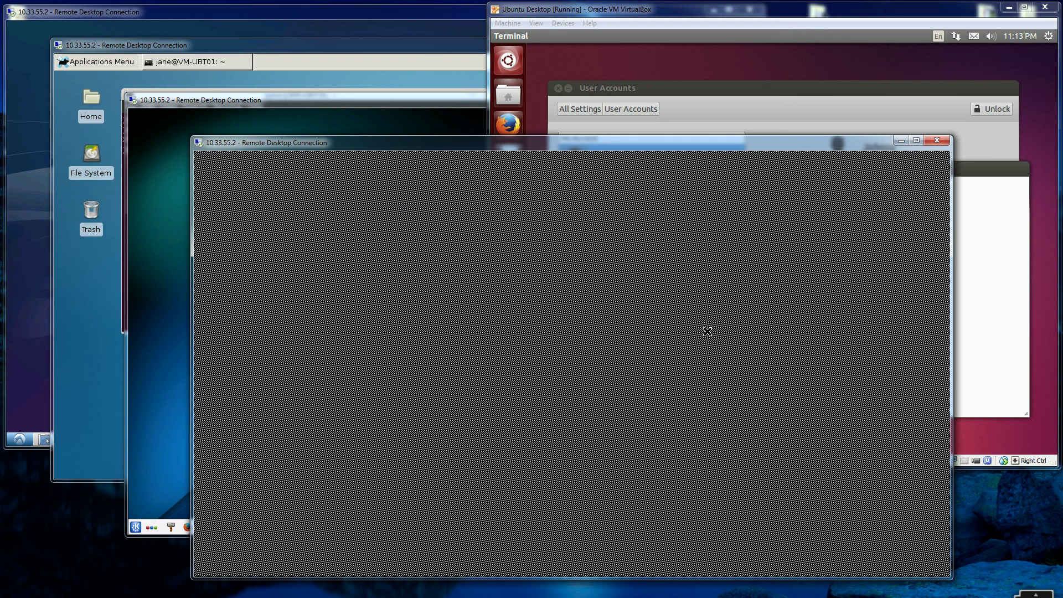
left_click(992, 304)
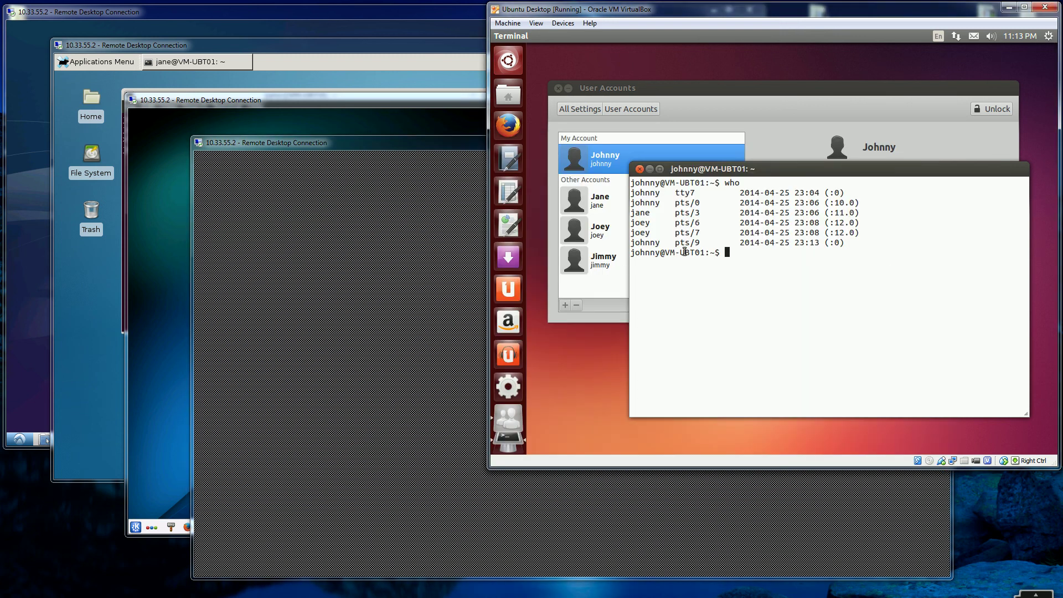